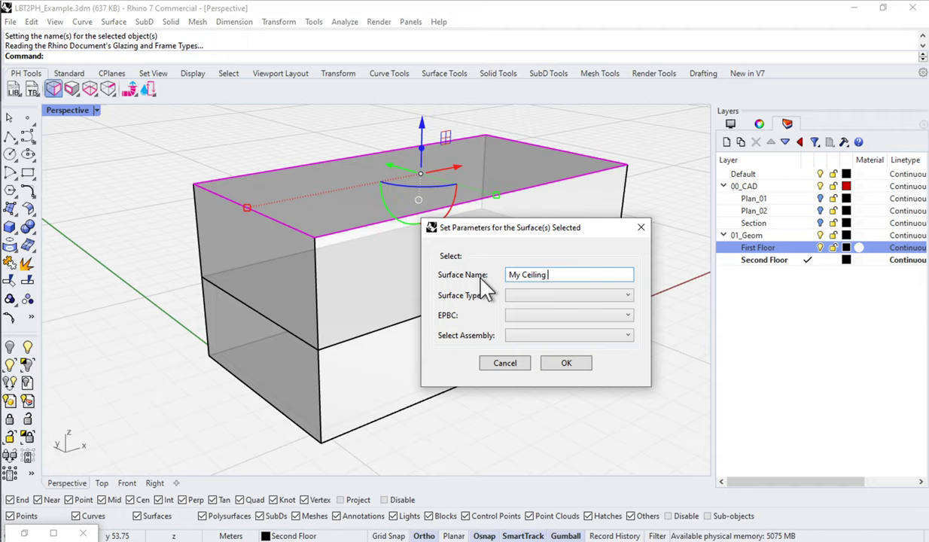
Set the top surface's parameters to name My Ceiling Surface, type CEILING and EPBC Outdoors, with no assembly
{"action": "type", "text": "Surface"}
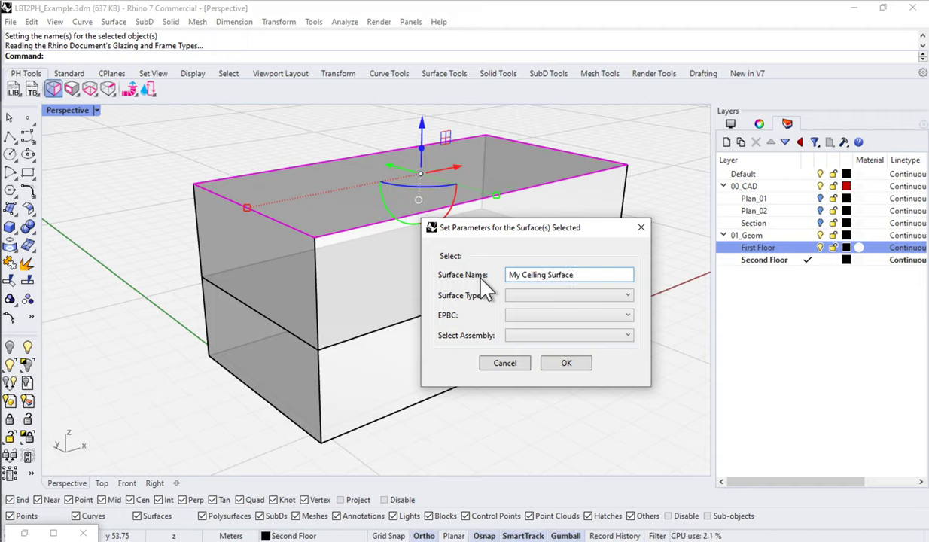
{"action": "left_click", "coordinate": [531, 297]}
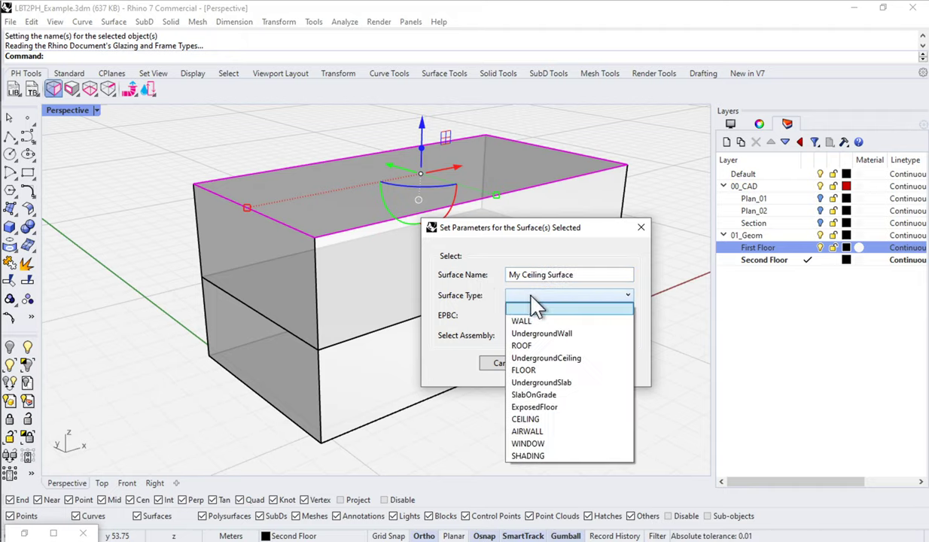
{"action": "left_click", "coordinate": [531, 422]}
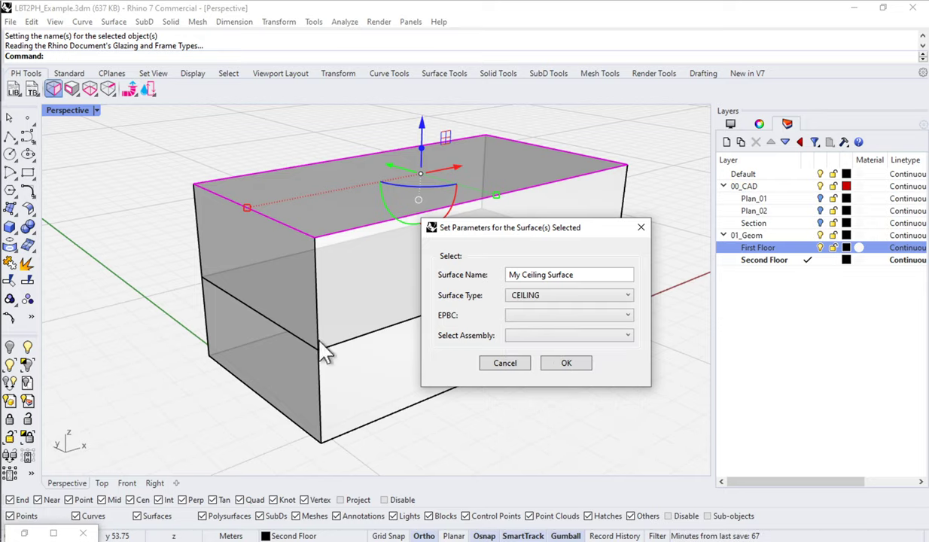
{"action": "left_click", "coordinate": [527, 298]}
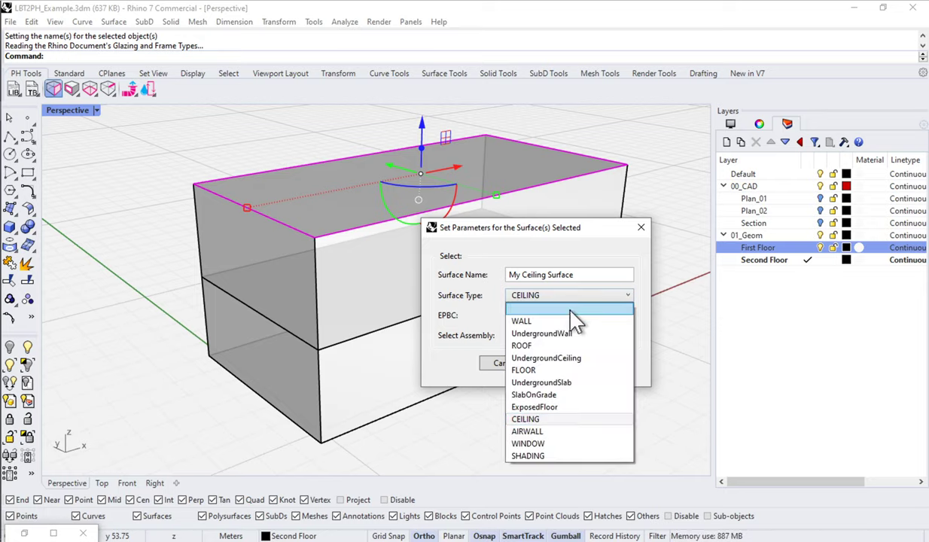
{"action": "left_click", "coordinate": [531, 421]}
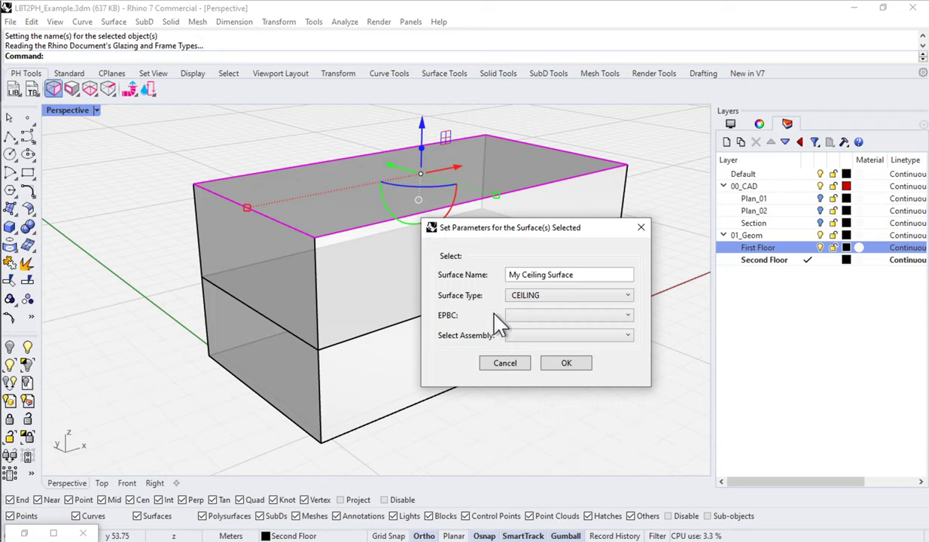
{"action": "left_click", "coordinate": [531, 317]}
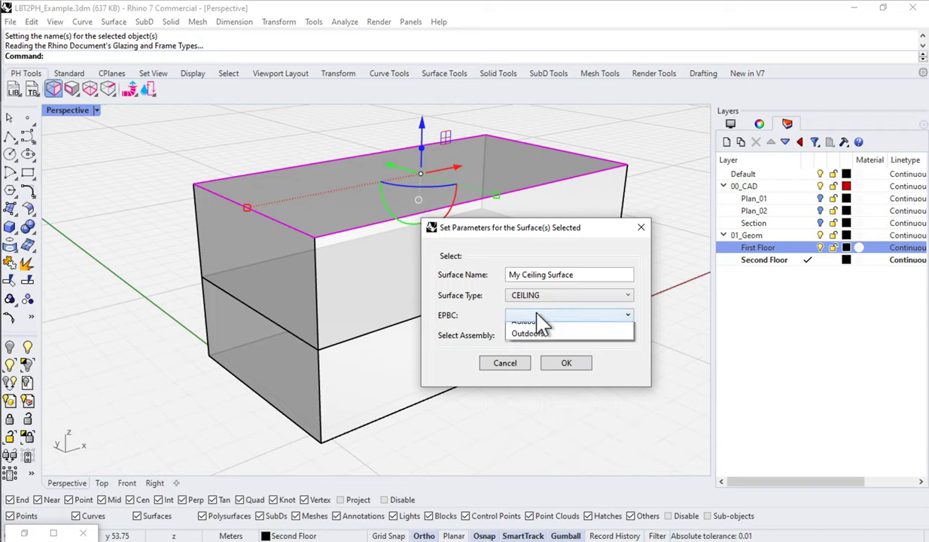
{"action": "left_click", "coordinate": [536, 366]}
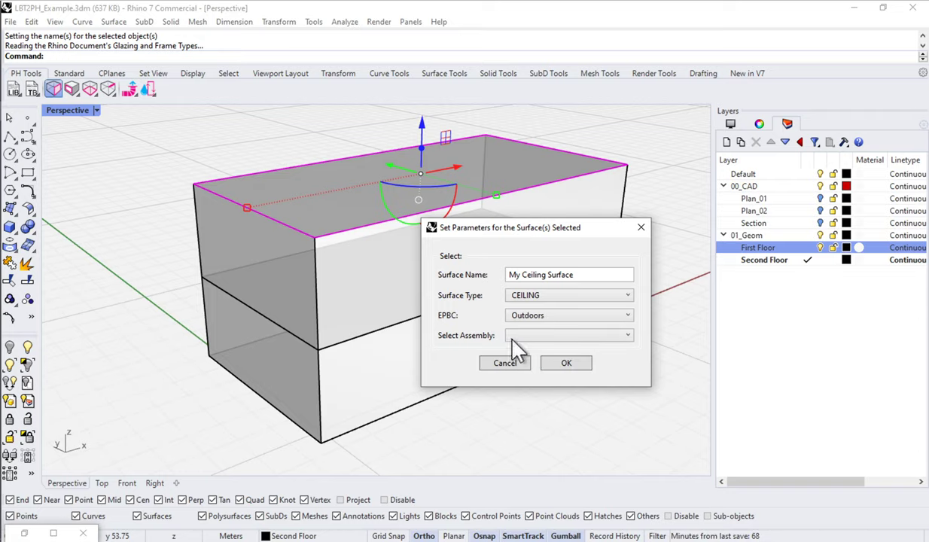
{"action": "left_click", "coordinate": [515, 338]}
{"action": "left_click", "coordinate": [471, 332]}
{"action": "left_click", "coordinate": [563, 365]}
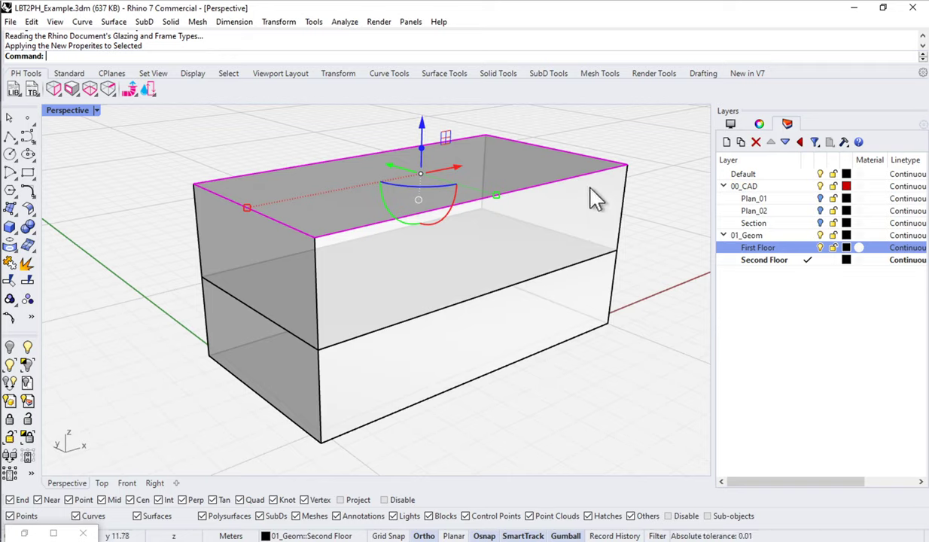
Reselect the ceiling surface and inspect its object properties and attribute user text
{"action": "left_click", "coordinate": [524, 173]}
{"action": "key", "text": "Escape"}
{"action": "left_click", "coordinate": [418, 184]}
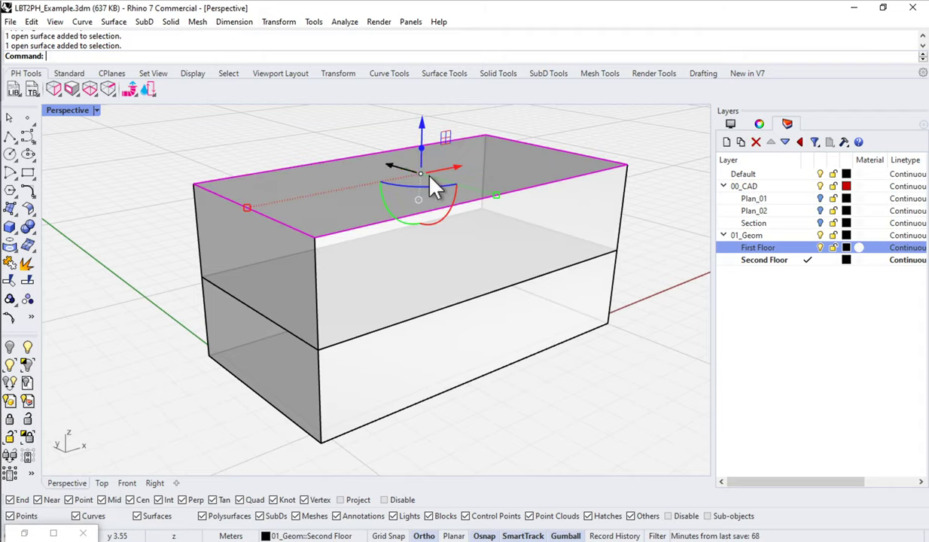
{"action": "left_click", "coordinate": [760, 125]}
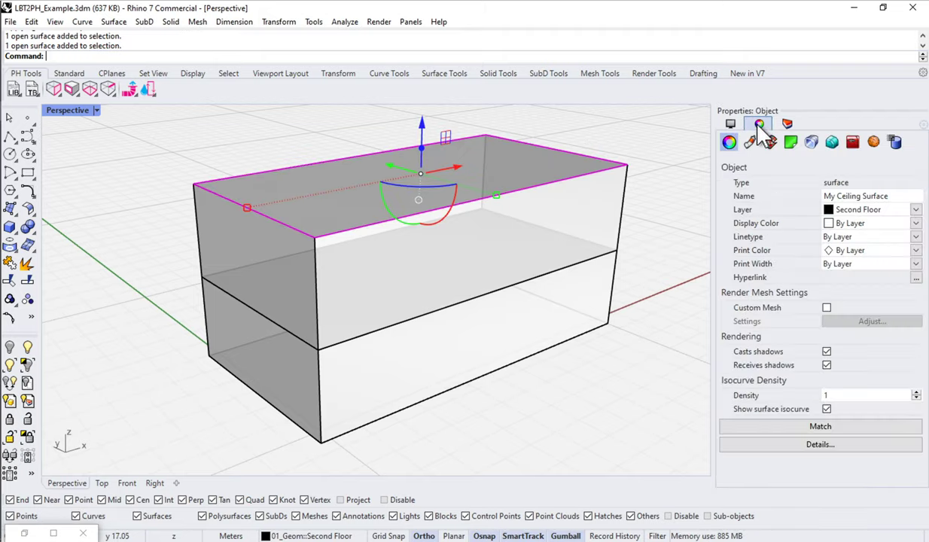
{"action": "left_click", "coordinate": [896, 144]}
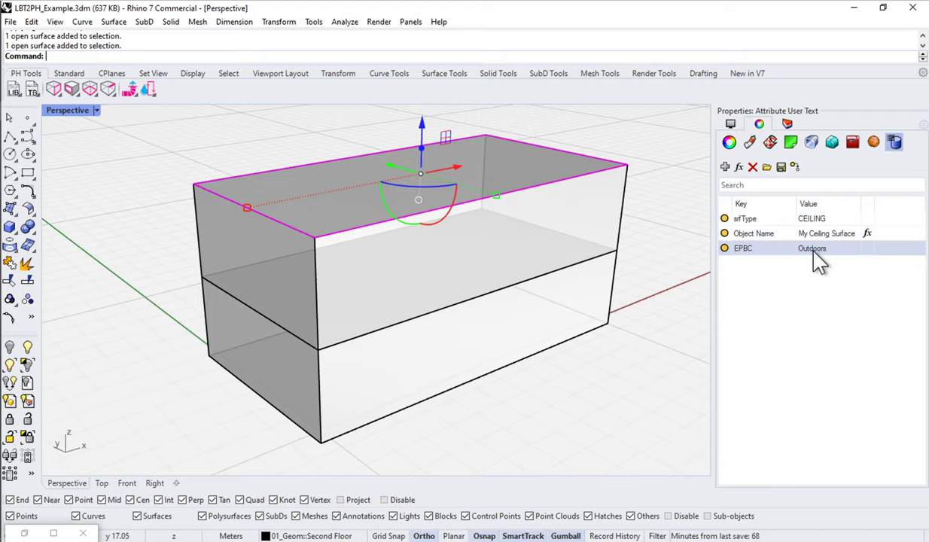
Compare the attribute user text of the second floor's front wall with that of the ceiling surface
{"action": "left_click", "coordinate": [53, 89]}
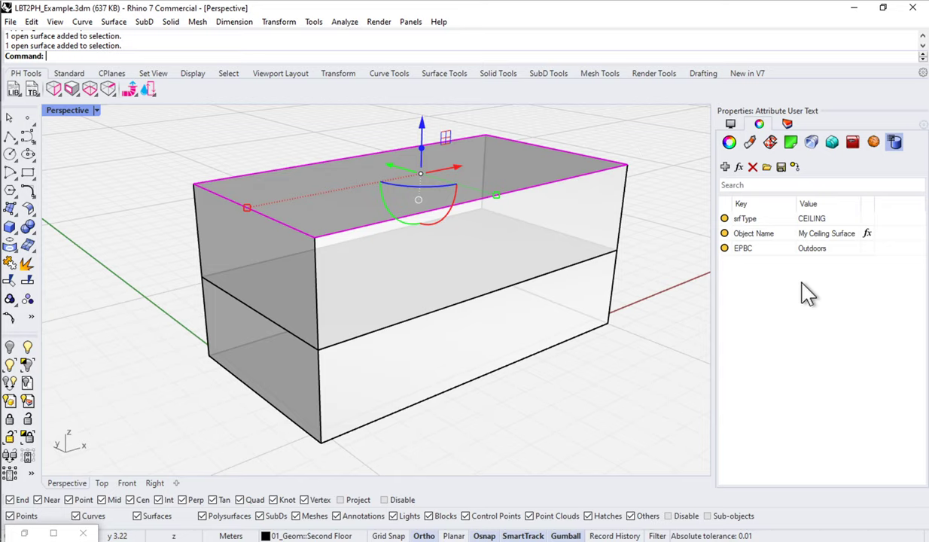
{"action": "left_click", "coordinate": [581, 216]}
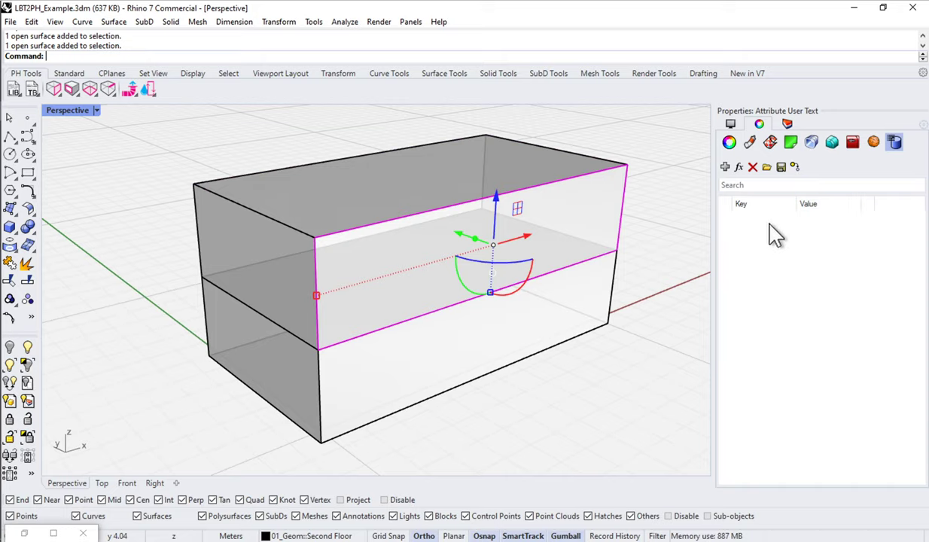
{"action": "left_click", "coordinate": [381, 177]}
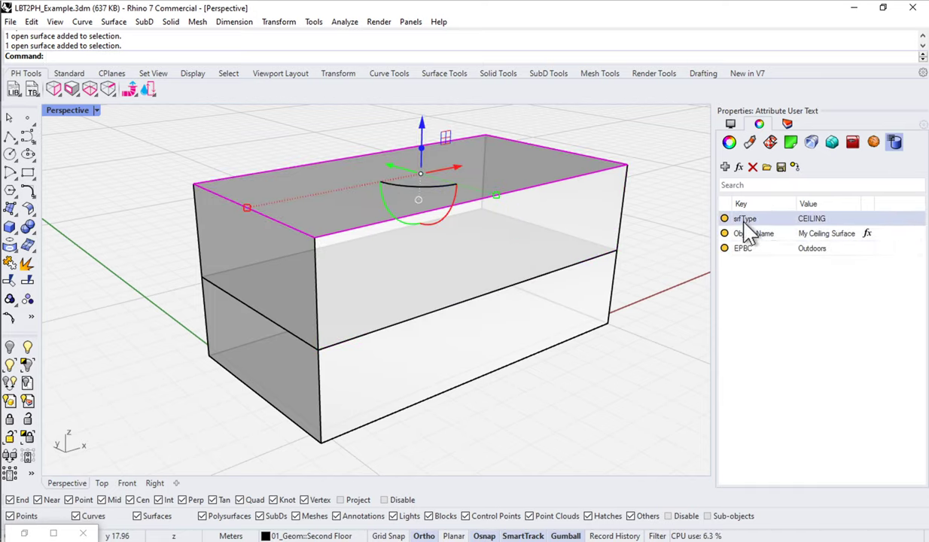
{"action": "left_click", "coordinate": [834, 230]}
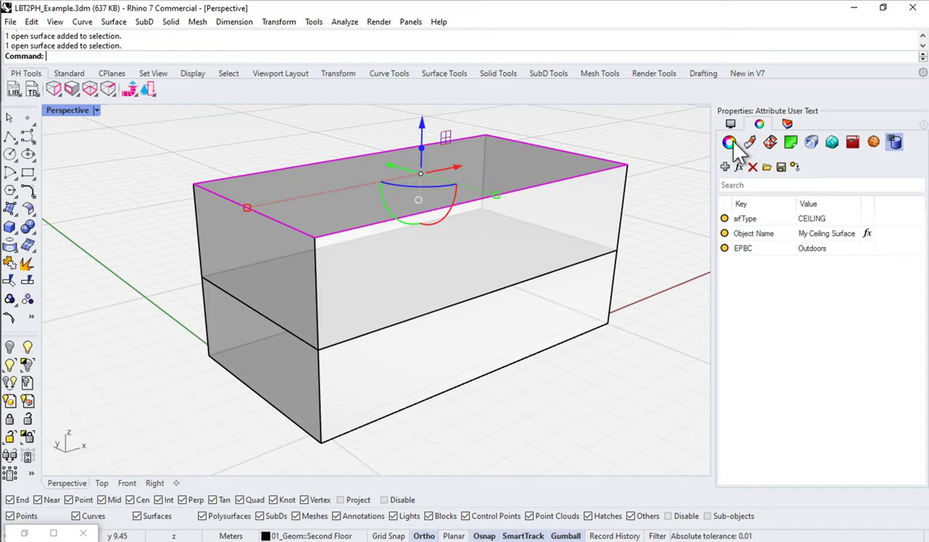
{"action": "right_click_drag", "start_coordinate": [643, 286], "coordinate": [625, 239]}
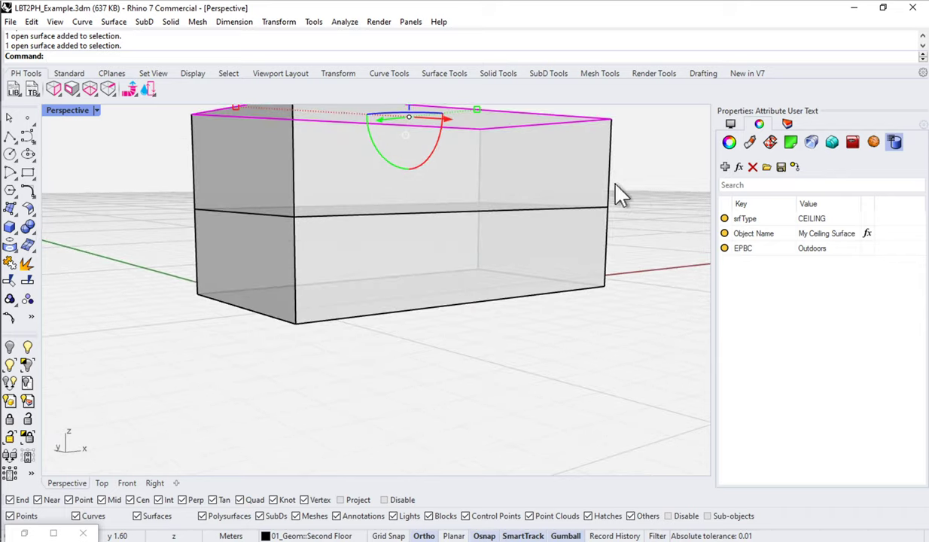
{"action": "left_click_drag", "start_coordinate": [650, 180], "coordinate": [253, 173]}
{"action": "right_click_drag", "start_coordinate": [519, 202], "coordinate": [542, 237]}
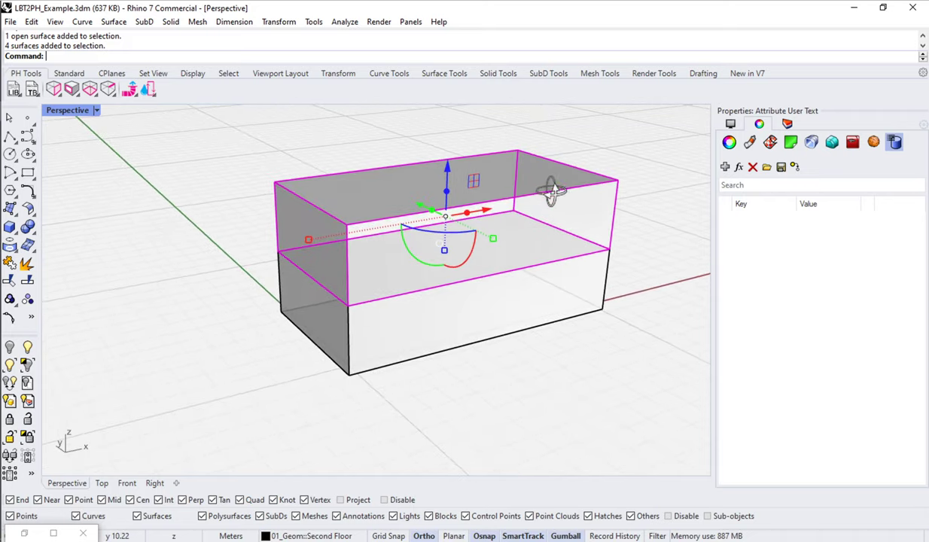
{"action": "right_click_drag", "start_coordinate": [551, 191], "coordinate": [633, 194]}
{"action": "left_click_drag", "start_coordinate": [652, 167], "coordinate": [197, 172]}
{"action": "right_click_drag", "start_coordinate": [564, 170], "coordinate": [514, 214]}
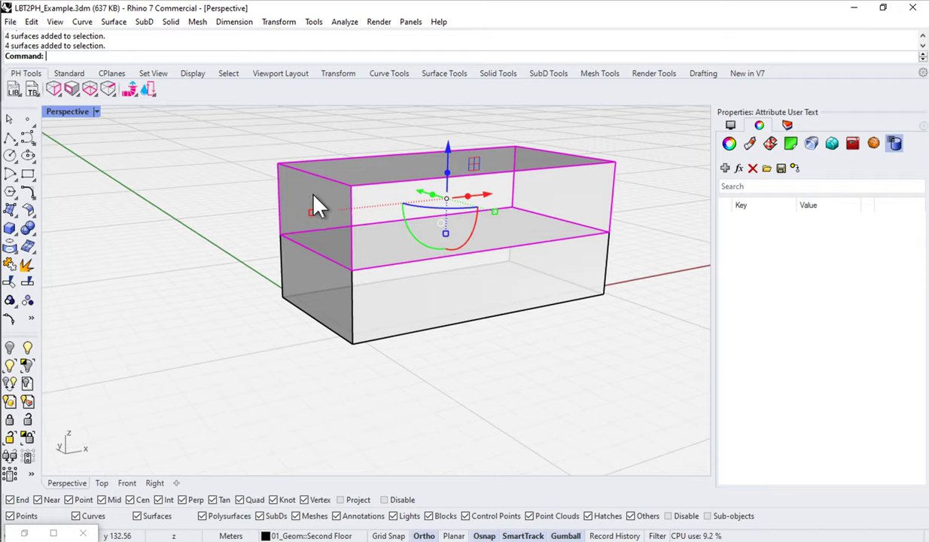
{"action": "key", "text": "Escape"}
Set the surface parameters of all four second-floor walls together to name Second Floor Wall, type WALL and EPBC Outdoors
{"action": "left_click", "coordinate": [287, 174]}
{"action": "left_click", "coordinate": [407, 218]}
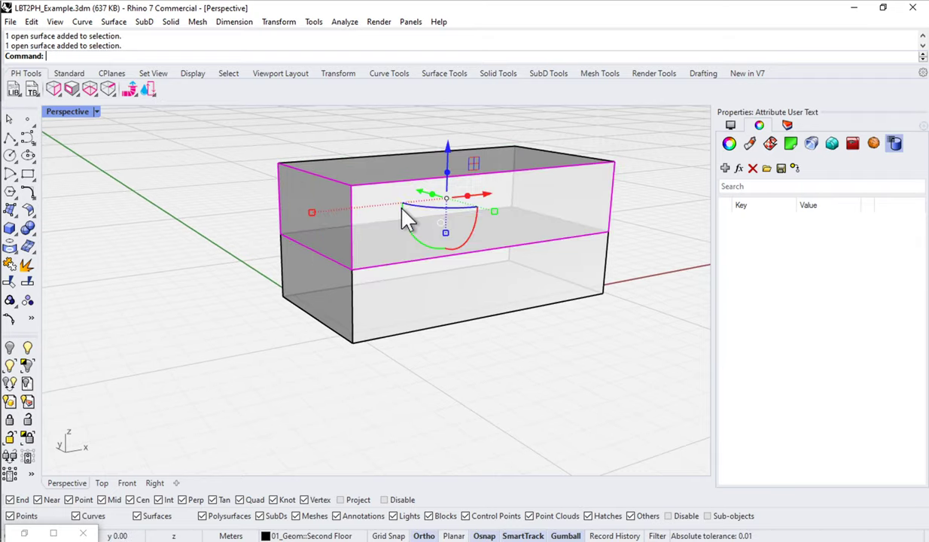
{"action": "right_click_drag", "start_coordinate": [552, 201], "coordinate": [233, 220]}
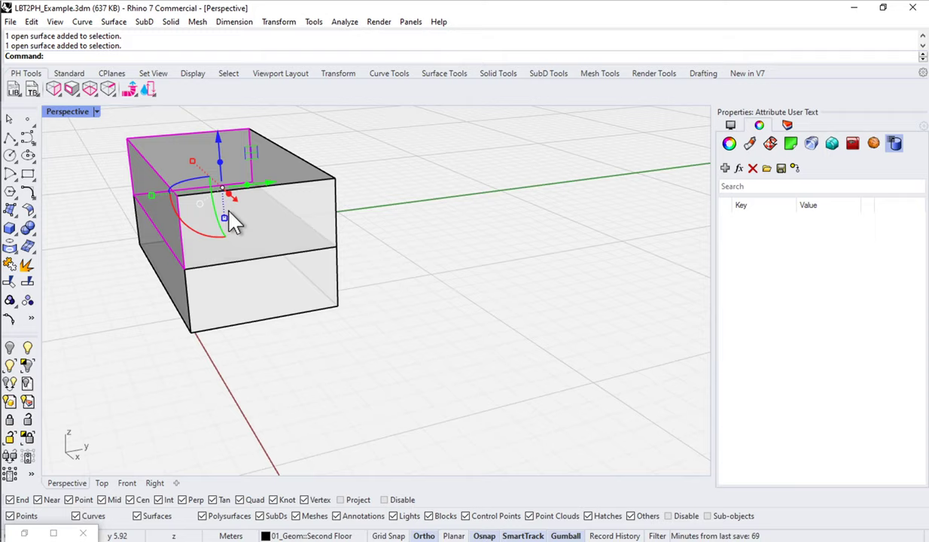
{"action": "left_click", "coordinate": [336, 224]}
{"action": "right_click_drag", "start_coordinate": [351, 227], "coordinate": [530, 212]}
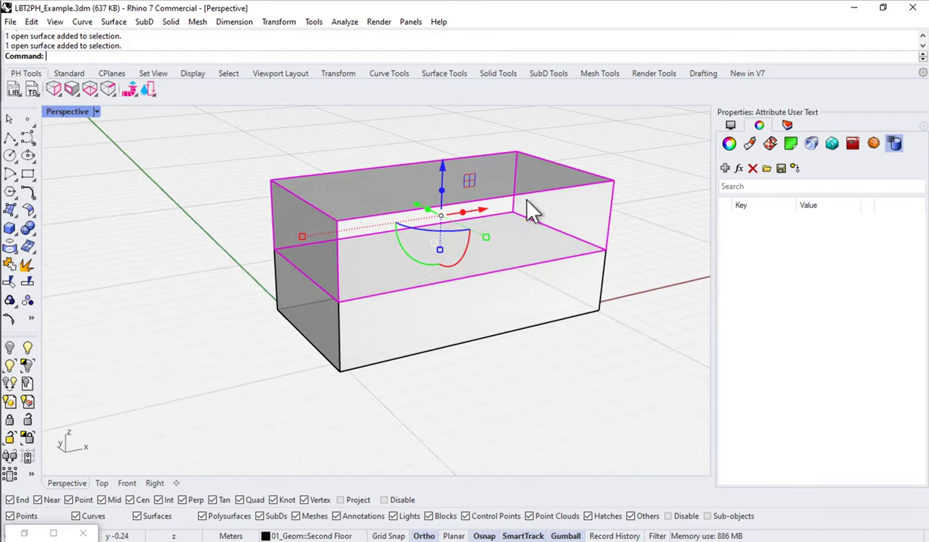
{"action": "left_click", "coordinate": [53, 88]}
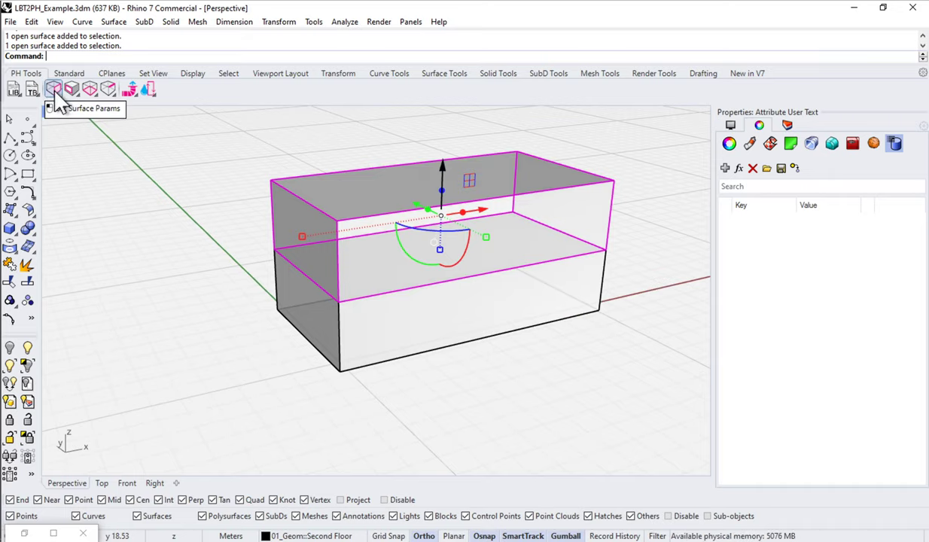
{"action": "left_click", "coordinate": [54, 89]}
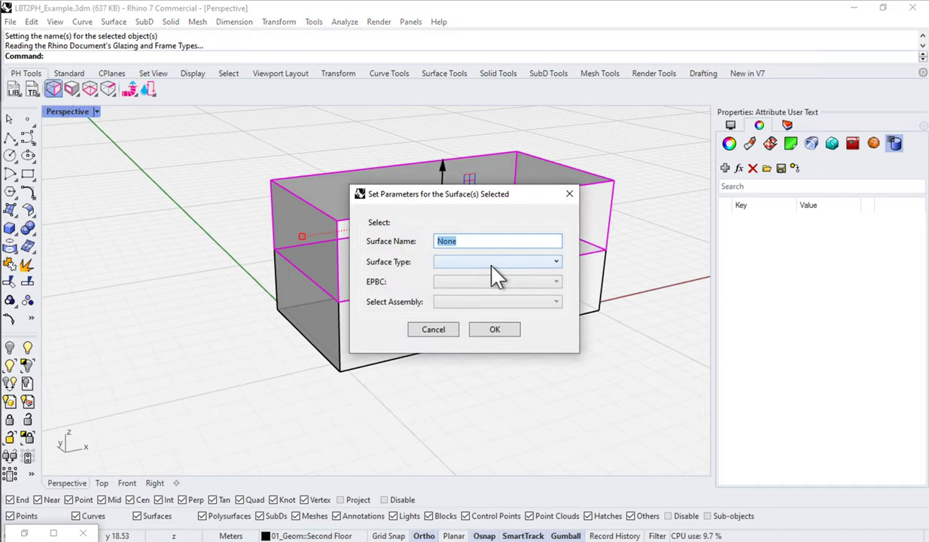
{"action": "type", "text": "Second Floor Wall"}
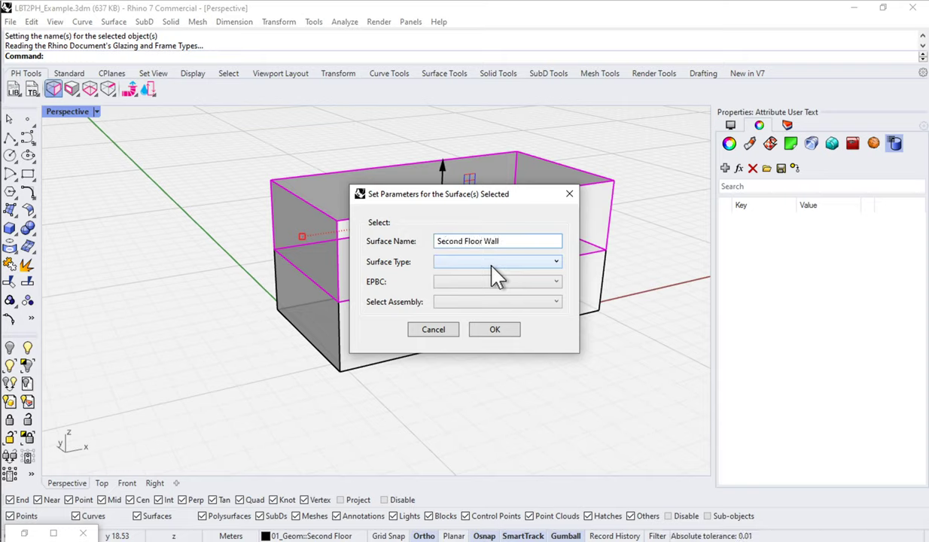
{"action": "left_click", "coordinate": [490, 266]}
{"action": "left_click", "coordinate": [444, 291]}
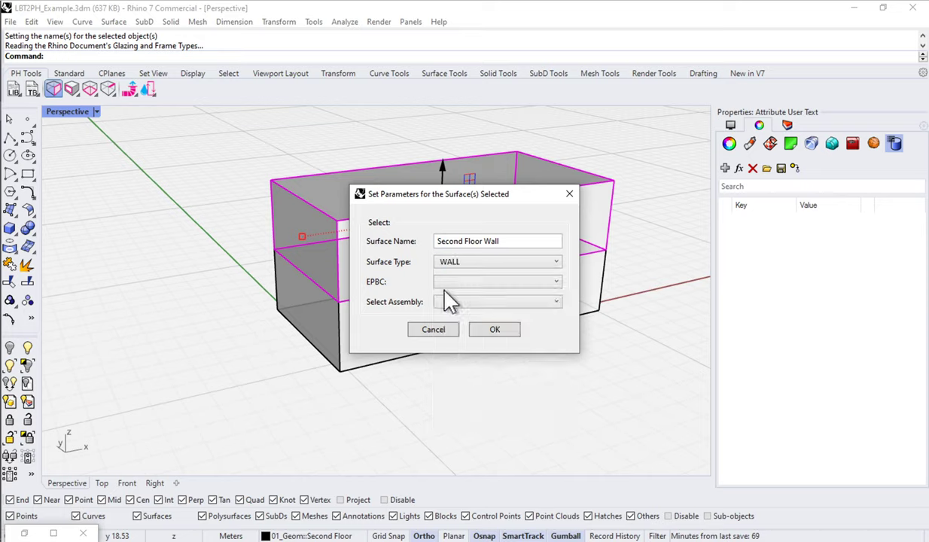
{"action": "left_click", "coordinate": [446, 283]}
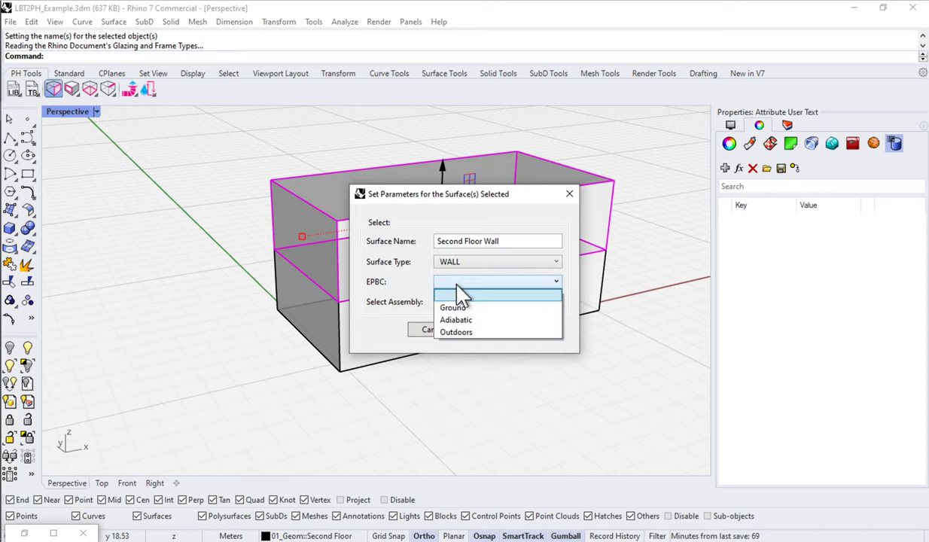
{"action": "left_click", "coordinate": [456, 333]}
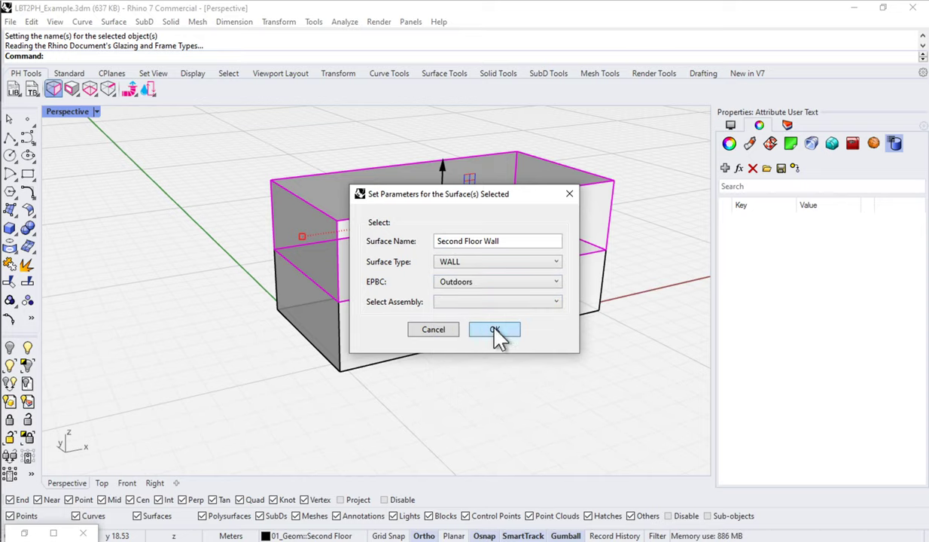
{"action": "left_click", "coordinate": [495, 329]}
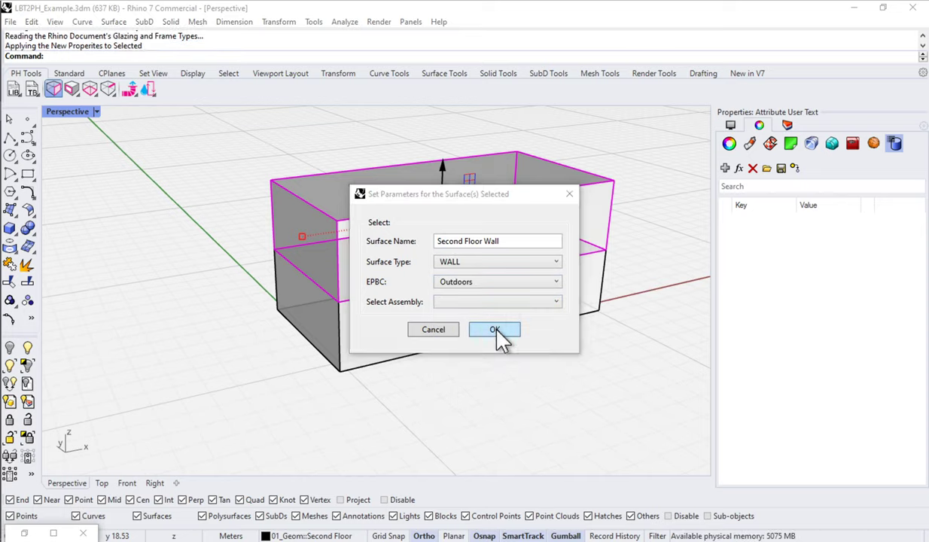
Deselect the walls, then check the attribute user text of the second floor's front wall on its own
{"action": "left_click", "coordinate": [649, 256]}
{"action": "left_click", "coordinate": [455, 265]}
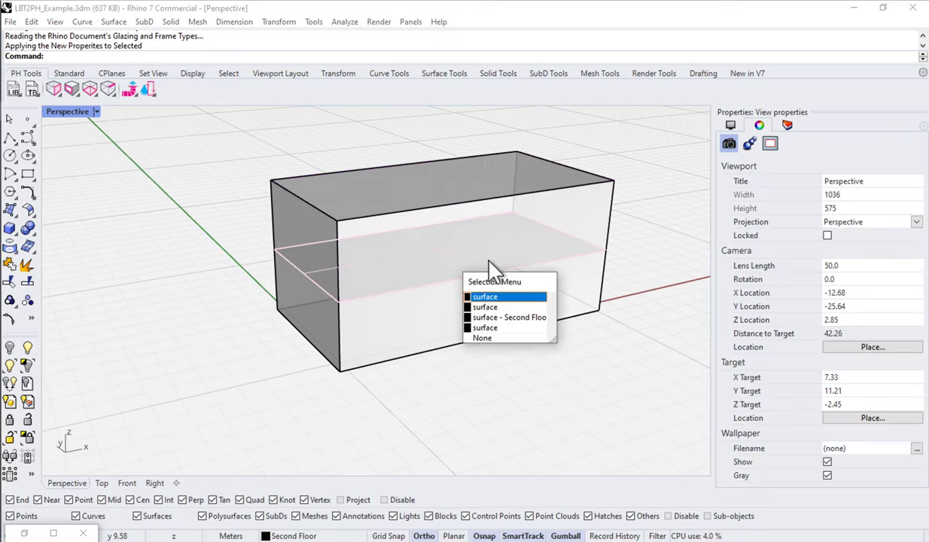
{"action": "left_click", "coordinate": [574, 226]}
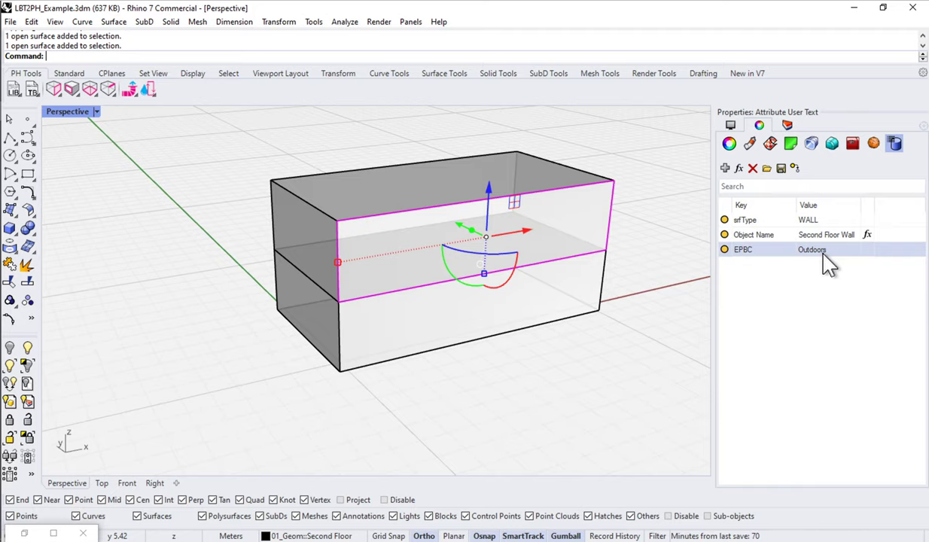
Hide the First Floor layer and select the bottom surface of the second-floor volume
{"action": "right_click_drag", "start_coordinate": [264, 385], "coordinate": [280, 364]}
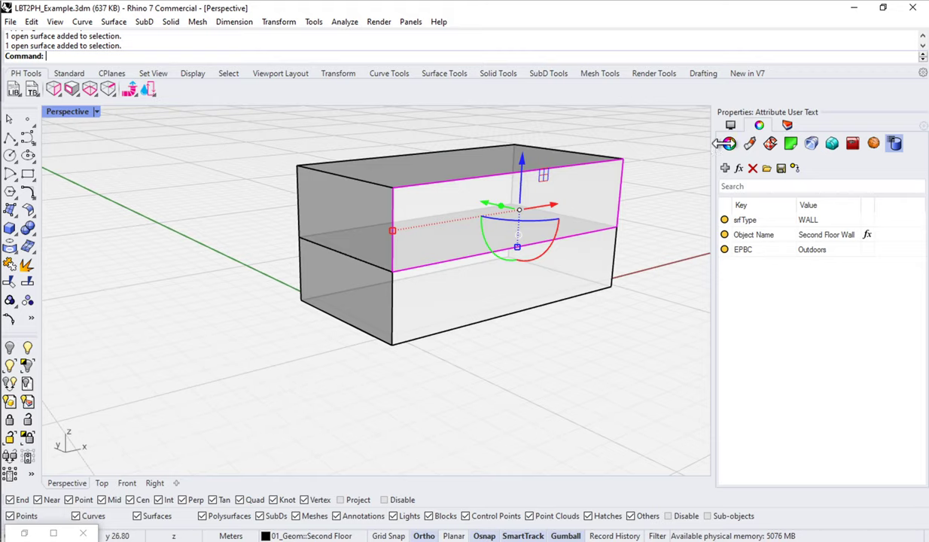
{"action": "left_click", "coordinate": [787, 126]}
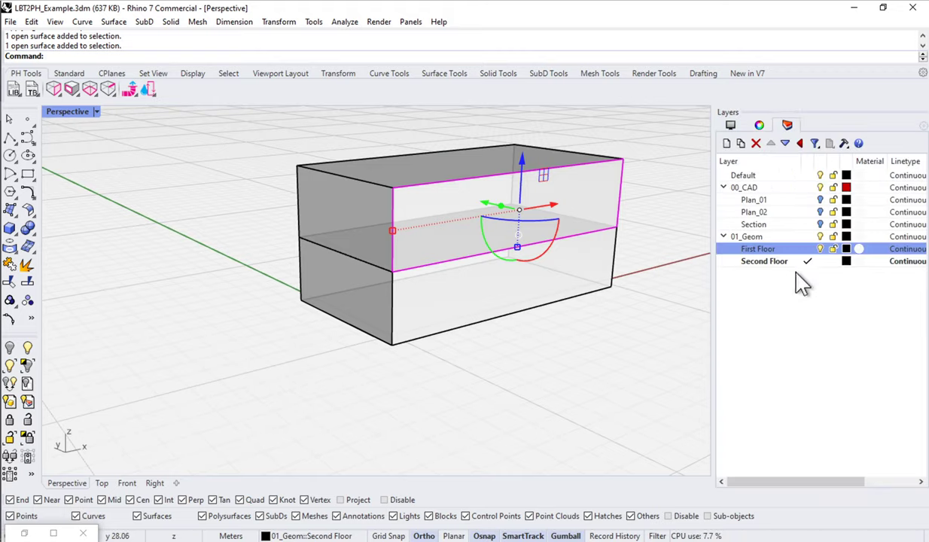
{"action": "left_click", "coordinate": [821, 260]}
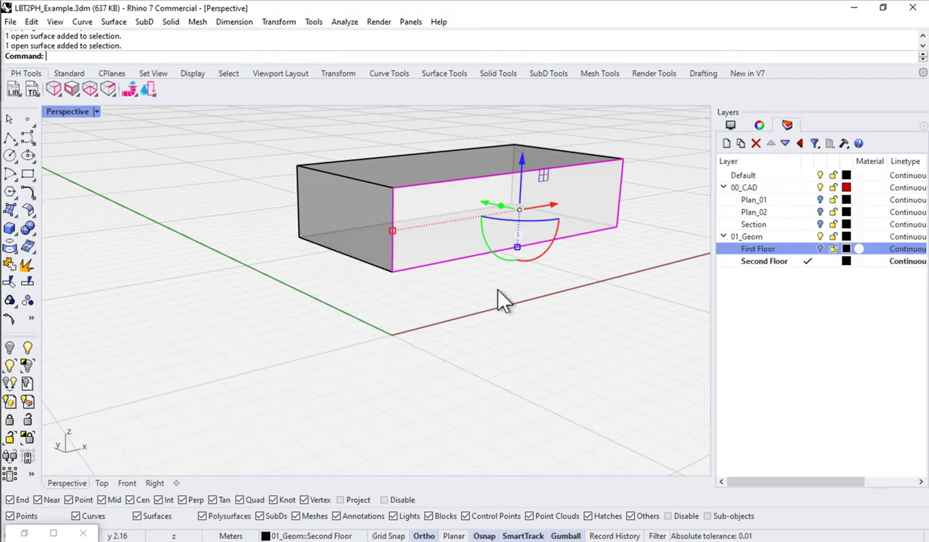
{"action": "right_click_drag", "start_coordinate": [500, 300], "coordinate": [468, 252]}
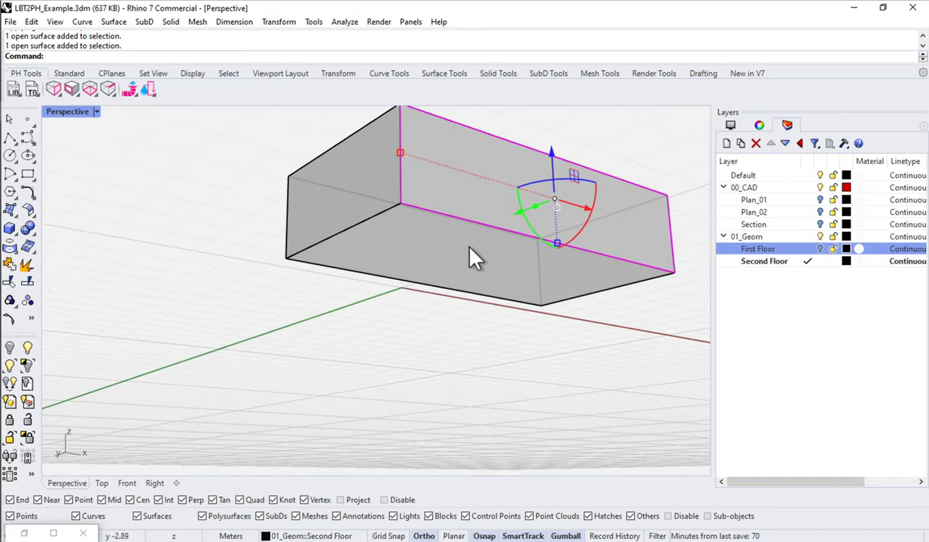
{"action": "left_click", "coordinate": [429, 235]}
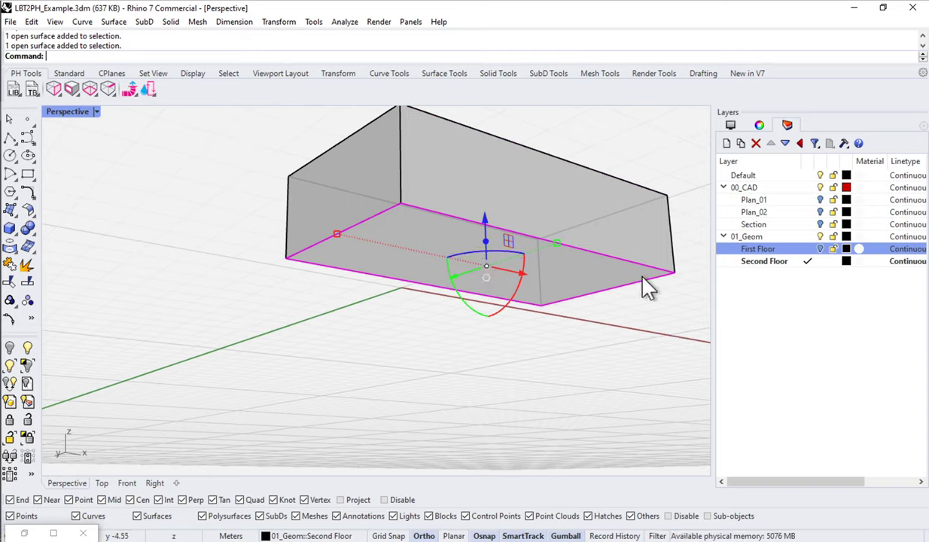
Set the surface parameters of the second floor's bottom surface to name Second Floor - Floor, type FLOOR and EPBC Adiabatic
{"action": "left_click", "coordinate": [54, 88]}
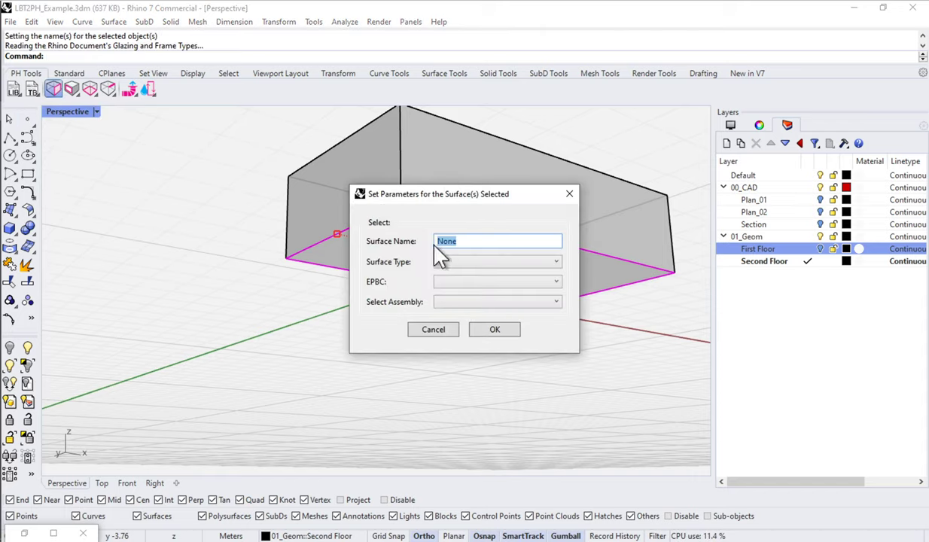
{"action": "type", "text": "Sec"}
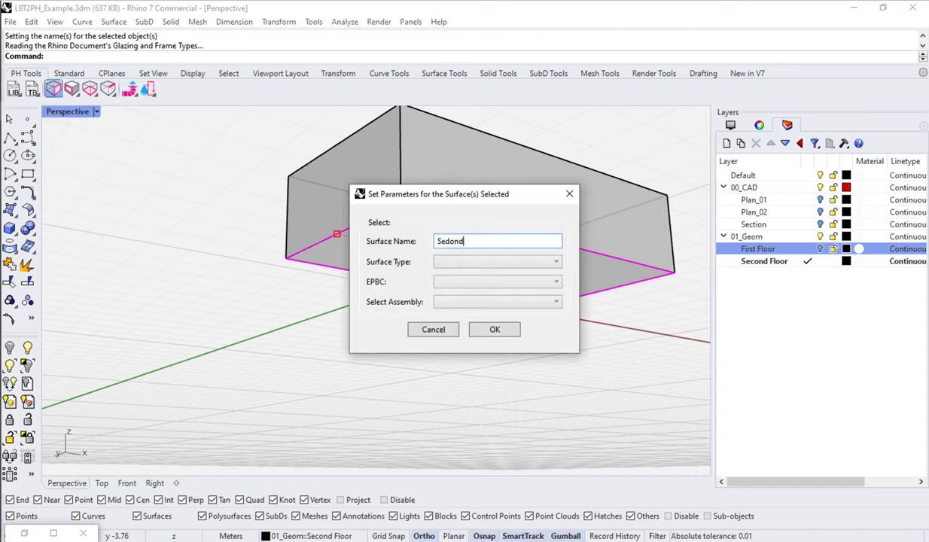
{"action": "type", "text": "o"}
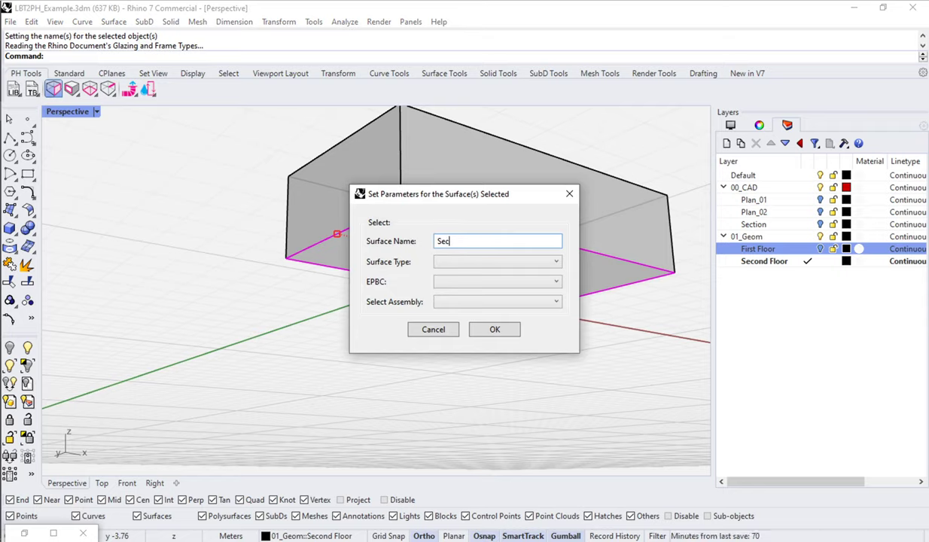
{"action": "type", "text": "nd Floor - Floor"}
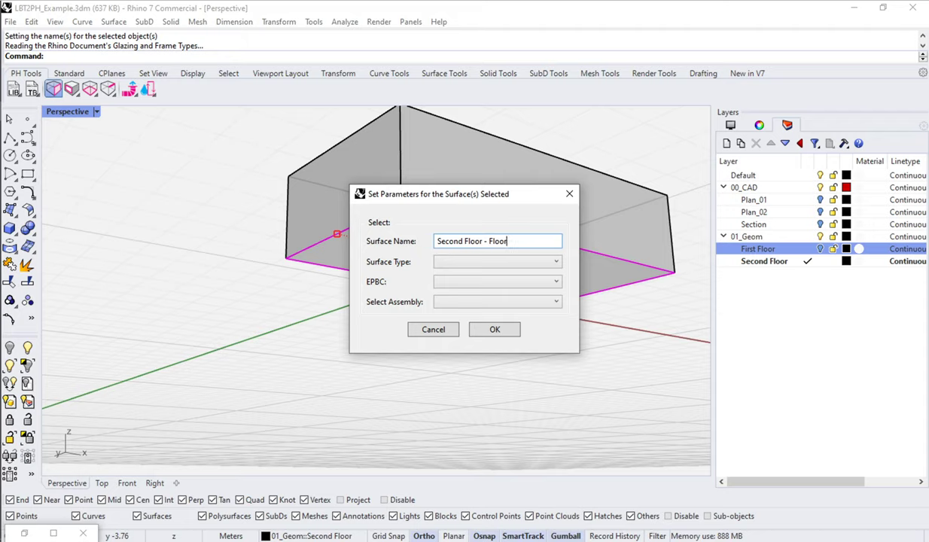
{"action": "left_click", "coordinate": [457, 261]}
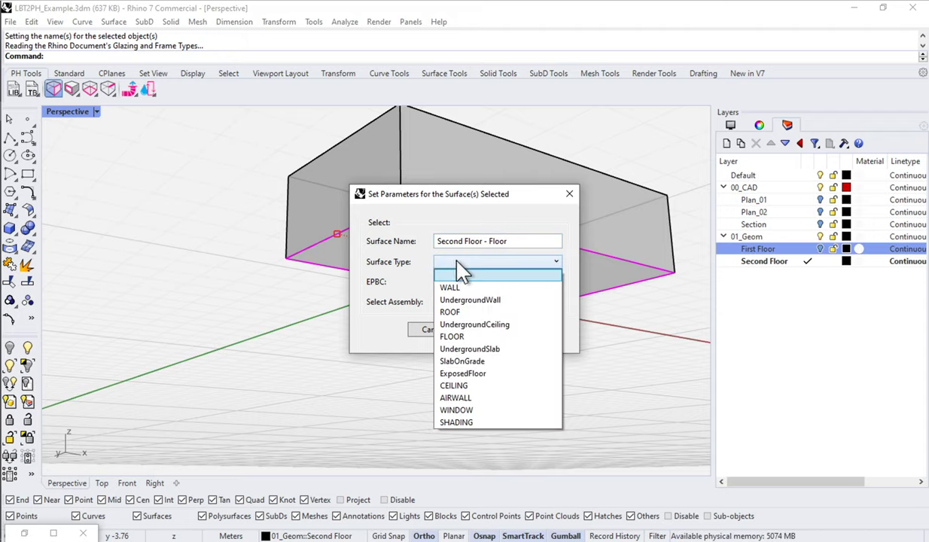
{"action": "left_click", "coordinate": [455, 336]}
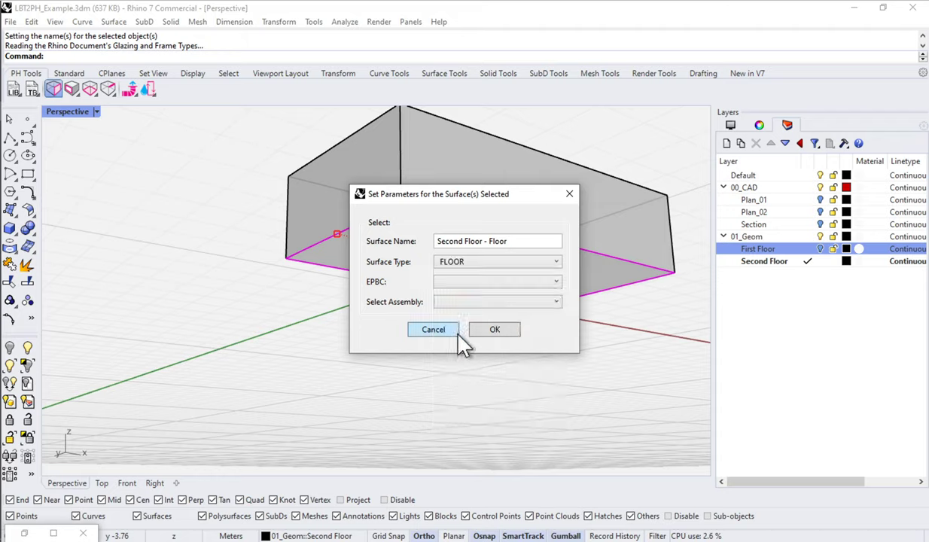
{"action": "left_click", "coordinate": [455, 284]}
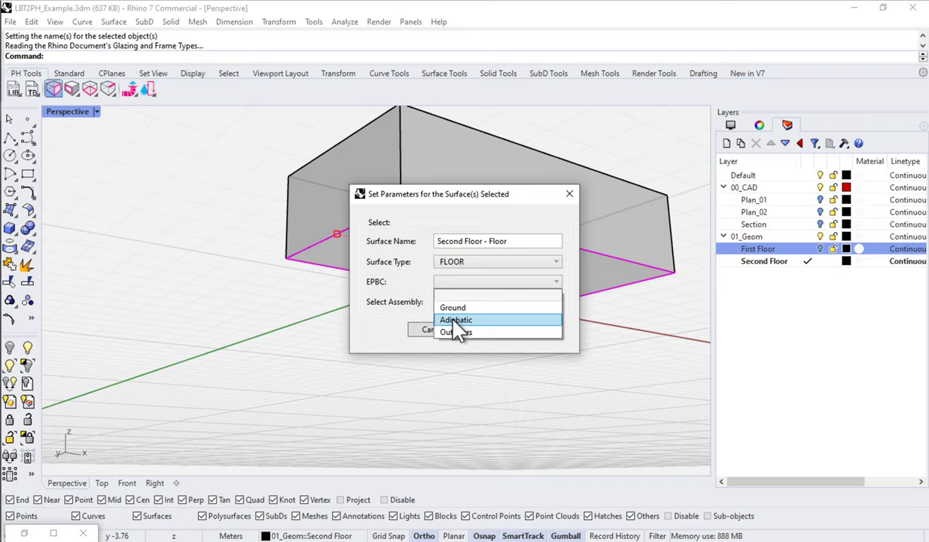
{"action": "left_click", "coordinate": [455, 320]}
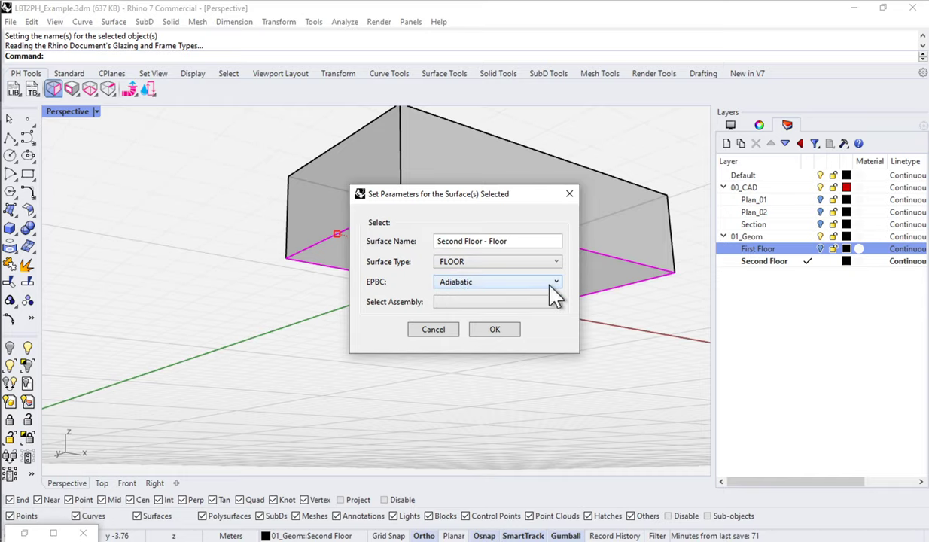
{"action": "left_click", "coordinate": [491, 334]}
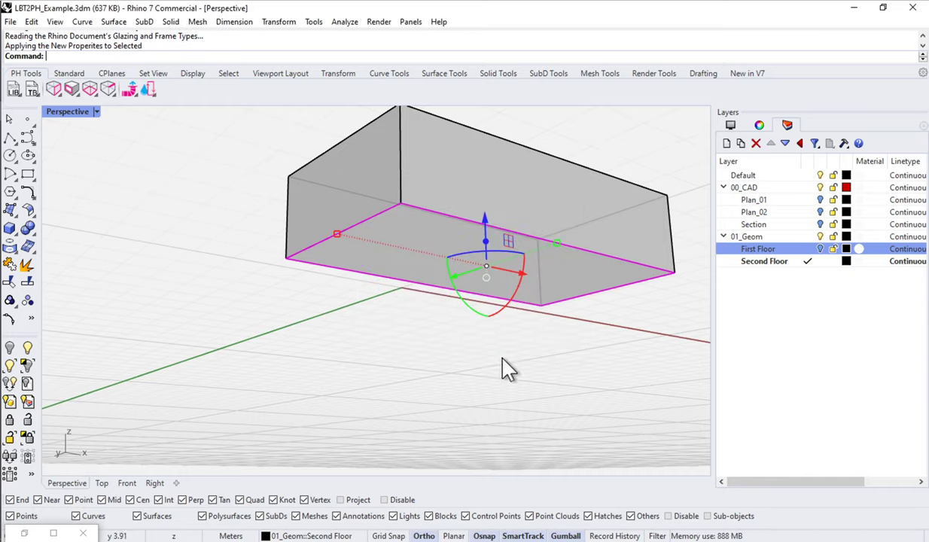
Check the attribute user text of the second floor's bottom surface, then deselect it
{"action": "right_click_drag", "start_coordinate": [512, 277], "coordinate": [473, 322]}
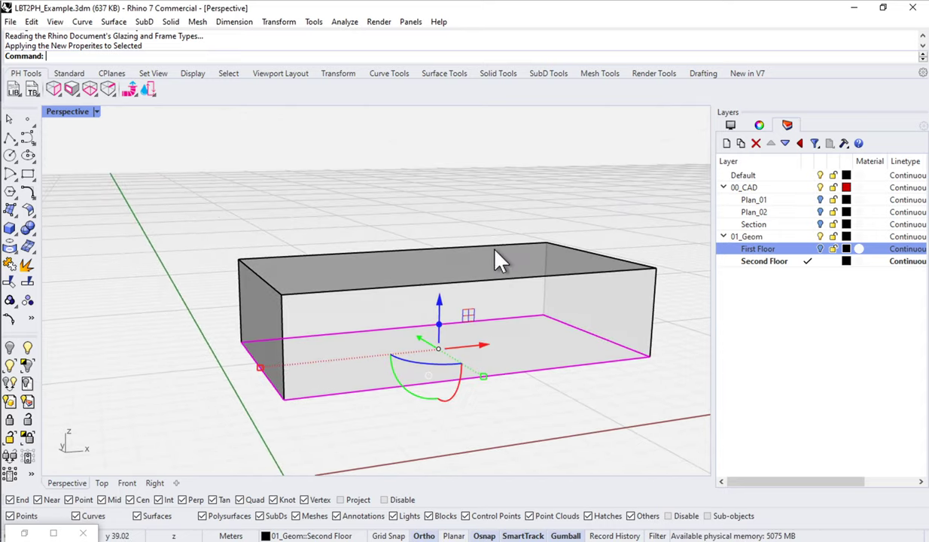
{"action": "scroll", "coordinate": [491, 369], "scroll_direction": "down", "scroll_amount": 2}
{"action": "scroll", "coordinate": [493, 377], "scroll_direction": "up", "scroll_amount": 2}
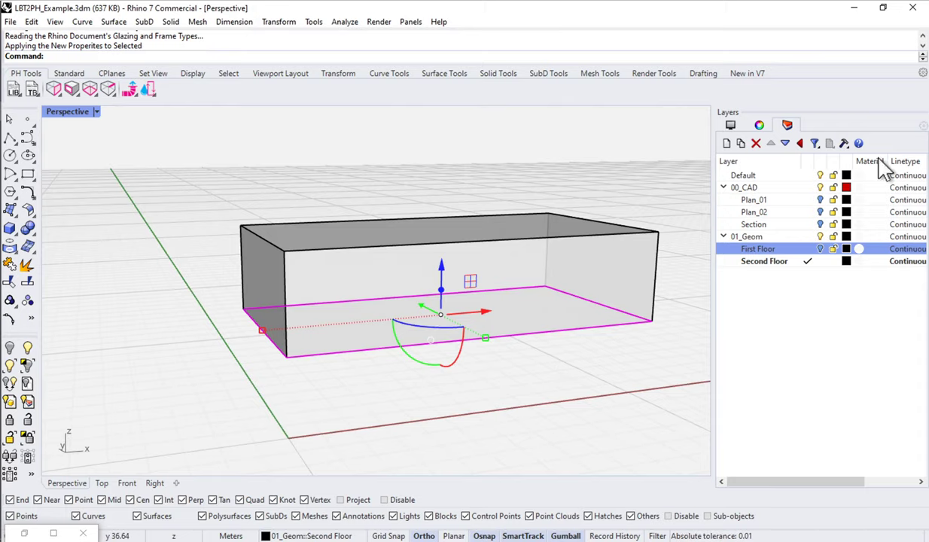
{"action": "left_click", "coordinate": [759, 125]}
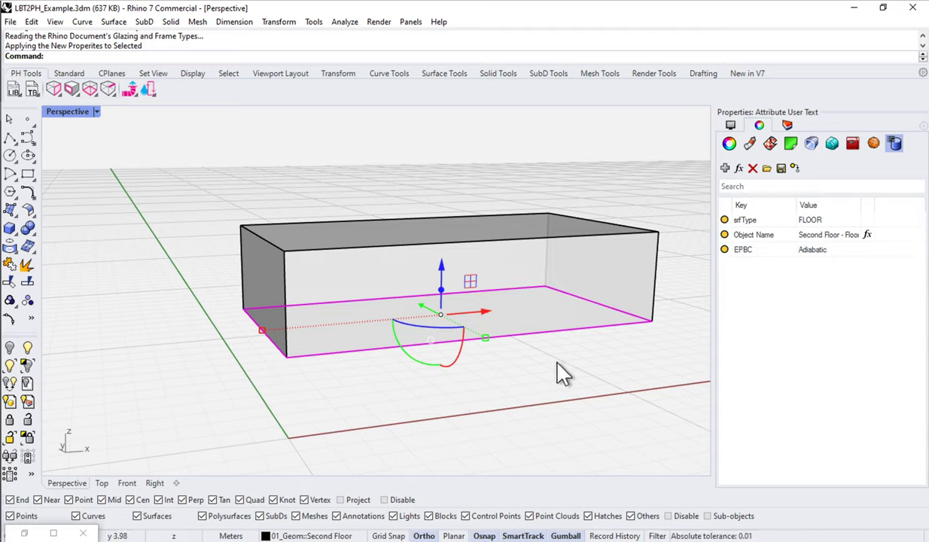
{"action": "left_click", "coordinate": [54, 90]}
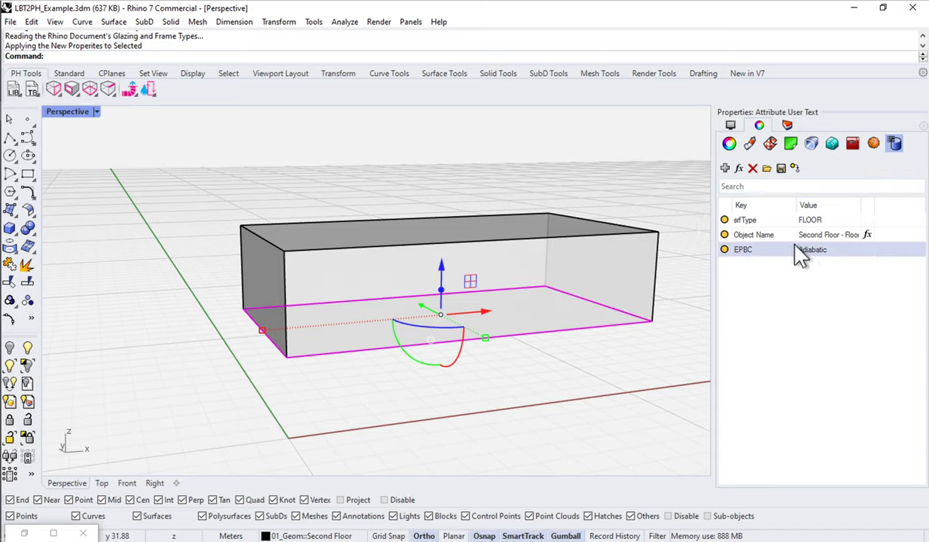
{"action": "left_click", "coordinate": [632, 186]}
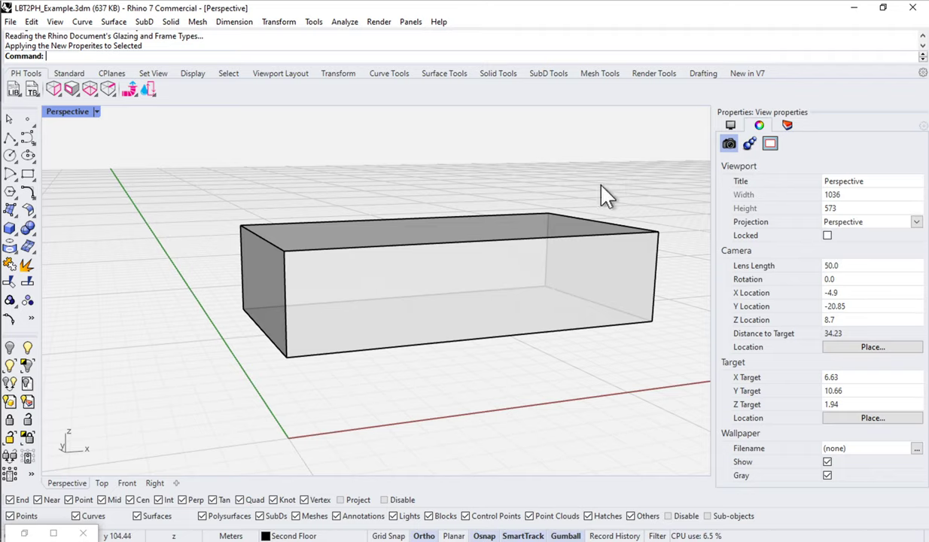
Switch to the Grasshopper definition and widen its window over the Rhino model
{"action": "left_click", "coordinate": [25, 533]}
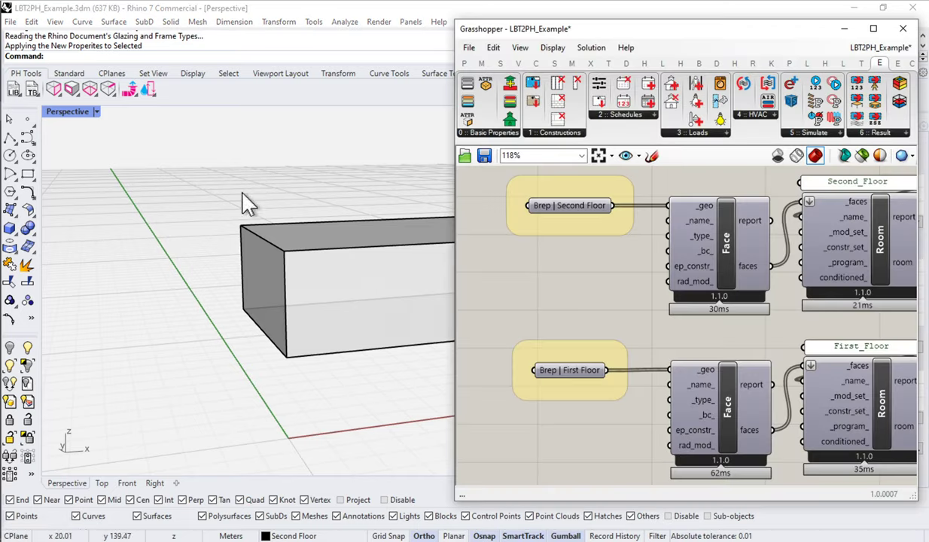
{"action": "right_click_drag", "start_coordinate": [312, 215], "coordinate": [245, 233]}
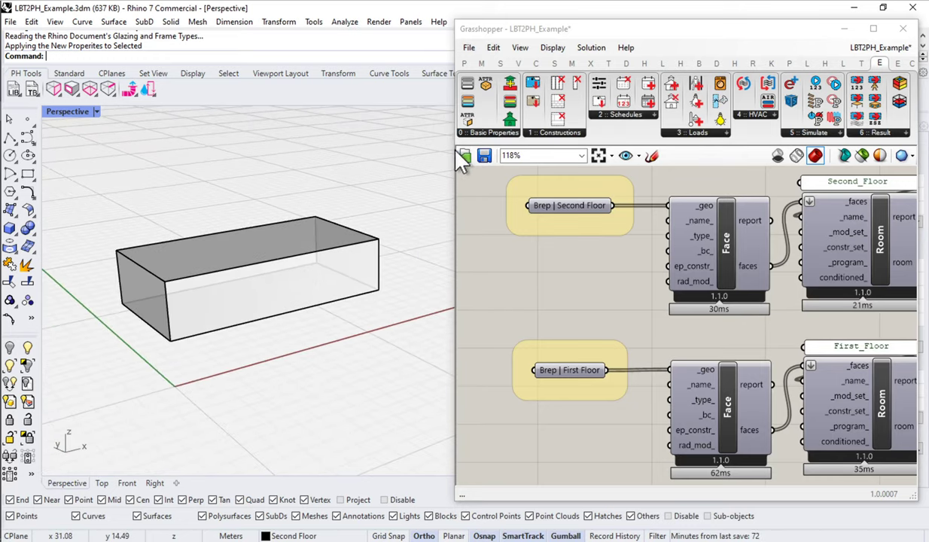
{"action": "left_click_drag", "start_coordinate": [456, 149], "coordinate": [282, 149]}
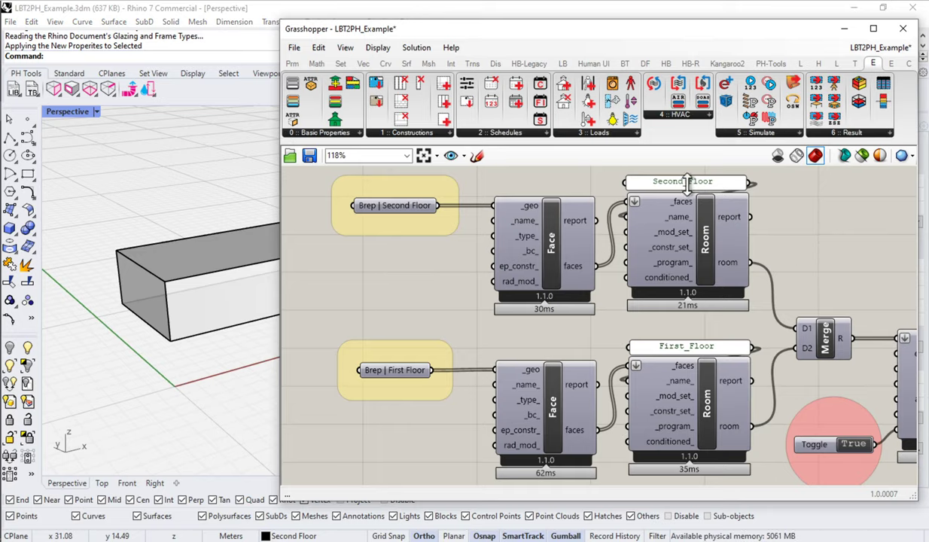
Examine the Grasshopper definition's sections from room creation through model configuration to PHPP export, ending at the floor Brep inputs
{"action": "scroll", "coordinate": [589, 325], "scroll_direction": "down", "scroll_amount": 3}
{"action": "scroll", "coordinate": [588, 326], "scroll_direction": "down", "scroll_amount": 3}
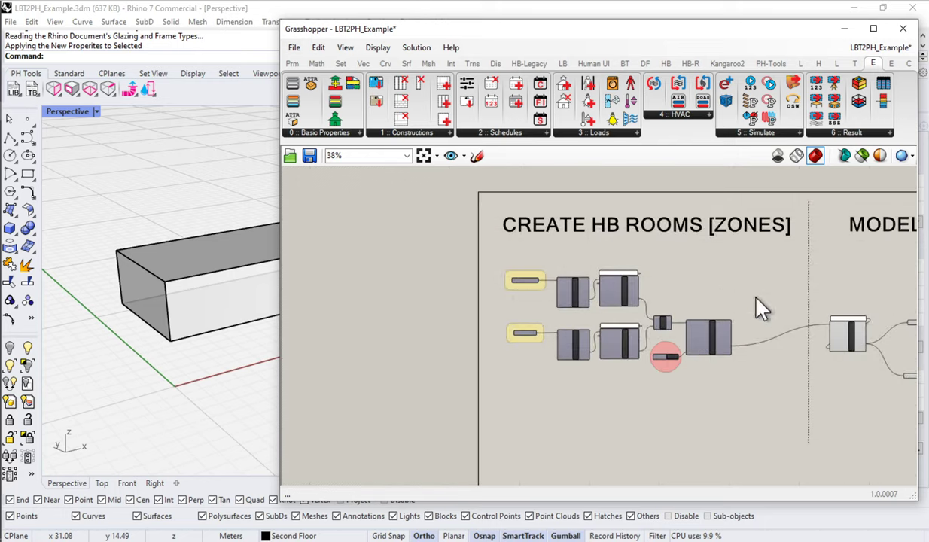
{"action": "right_click_drag", "start_coordinate": [730, 284], "coordinate": [575, 283]}
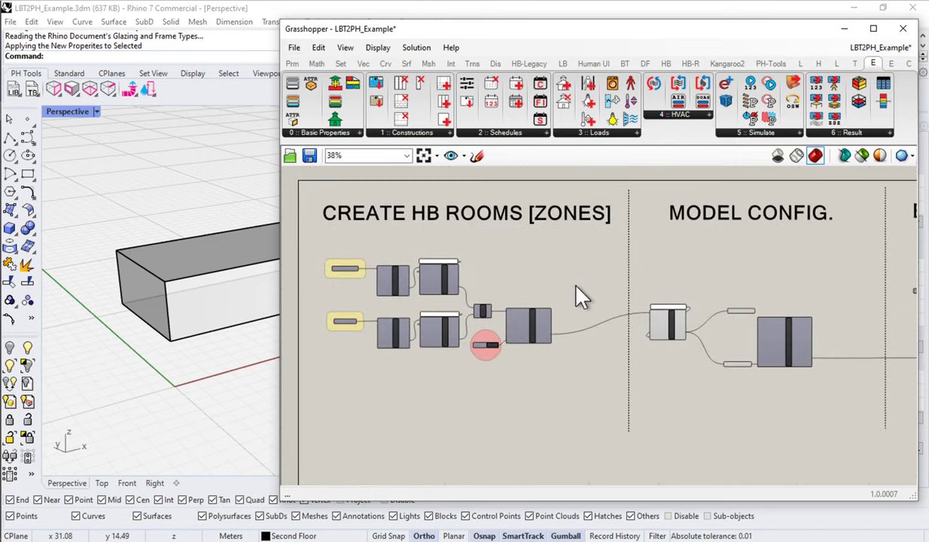
{"action": "scroll", "coordinate": [609, 297], "scroll_direction": "down", "scroll_amount": 1}
{"action": "right_click_drag", "start_coordinate": [649, 308], "coordinate": [597, 301]}
{"action": "scroll", "coordinate": [597, 301], "scroll_direction": "down", "scroll_amount": 2}
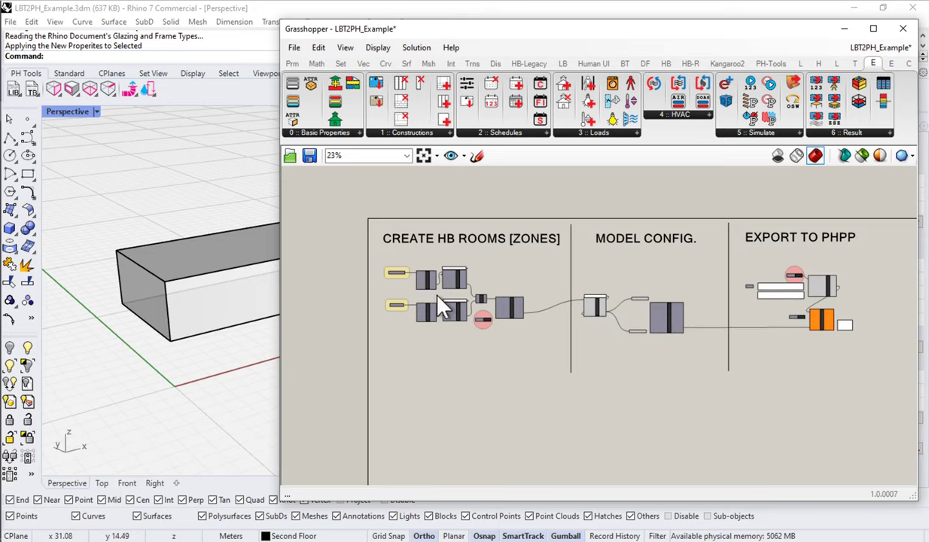
{"action": "scroll", "coordinate": [412, 286], "scroll_direction": "up", "scroll_amount": 4}
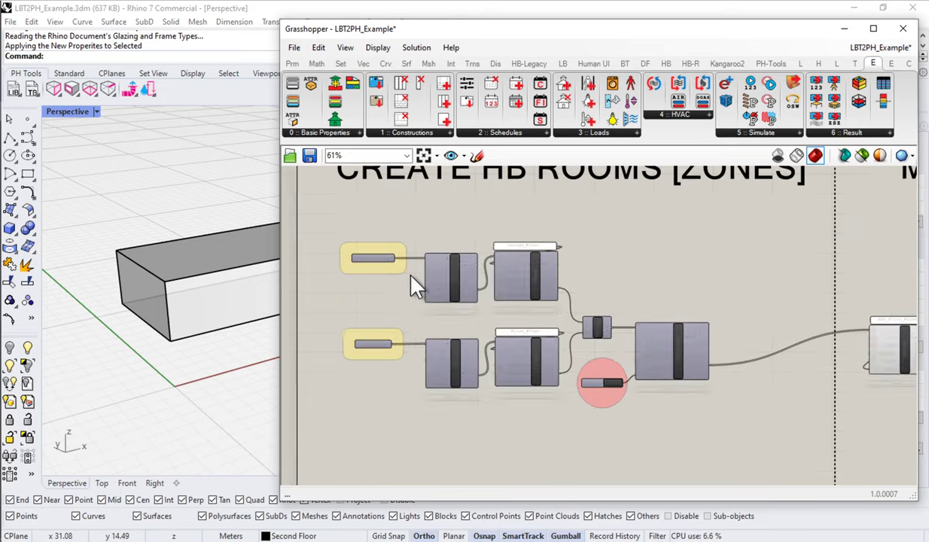
{"action": "scroll", "coordinate": [420, 280], "scroll_direction": "up", "scroll_amount": 3}
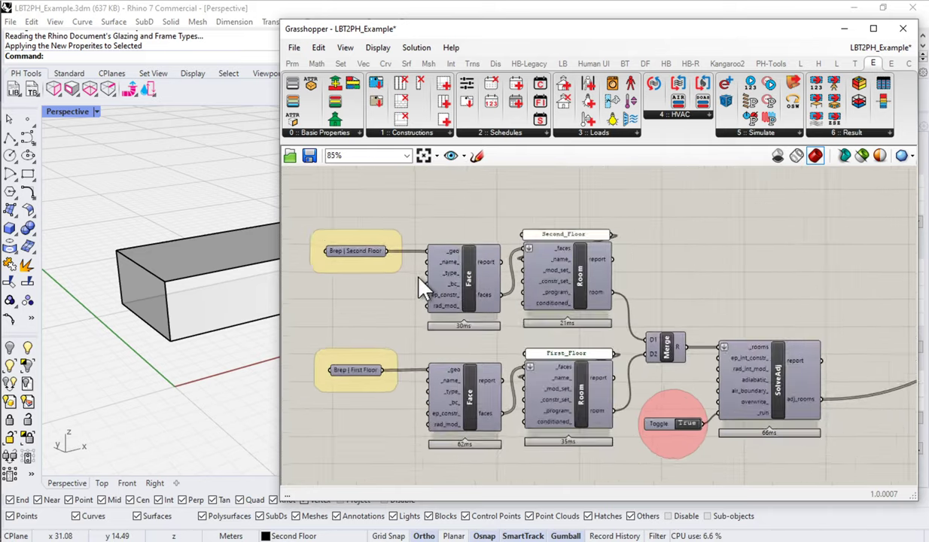
List the Second Floor Brep's contents in a connected panel below it, then delete the panel
{"action": "left_click", "coordinate": [309, 242]}
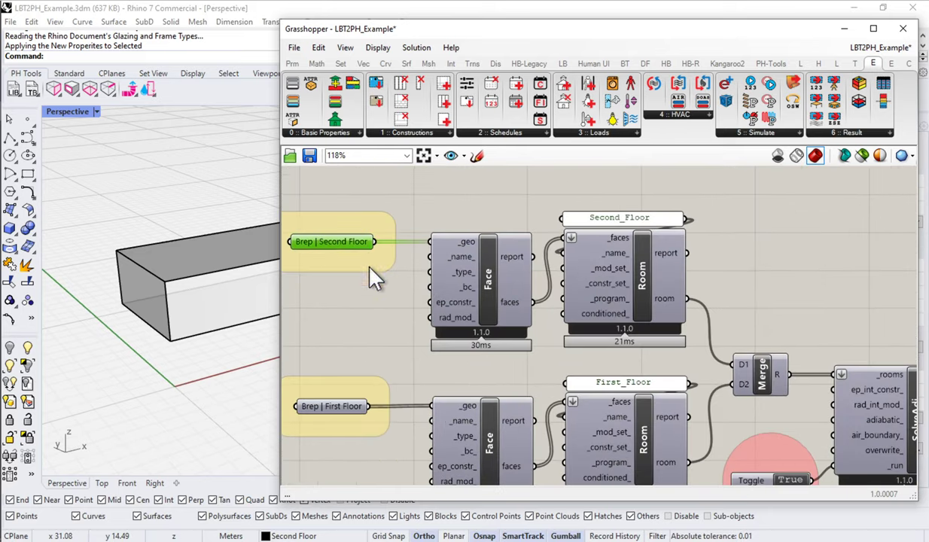
{"action": "right_click_drag", "start_coordinate": [373, 275], "coordinate": [467, 280]}
{"action": "left_click", "coordinate": [419, 320]}
{"action": "double_click", "coordinate": [414, 324]}
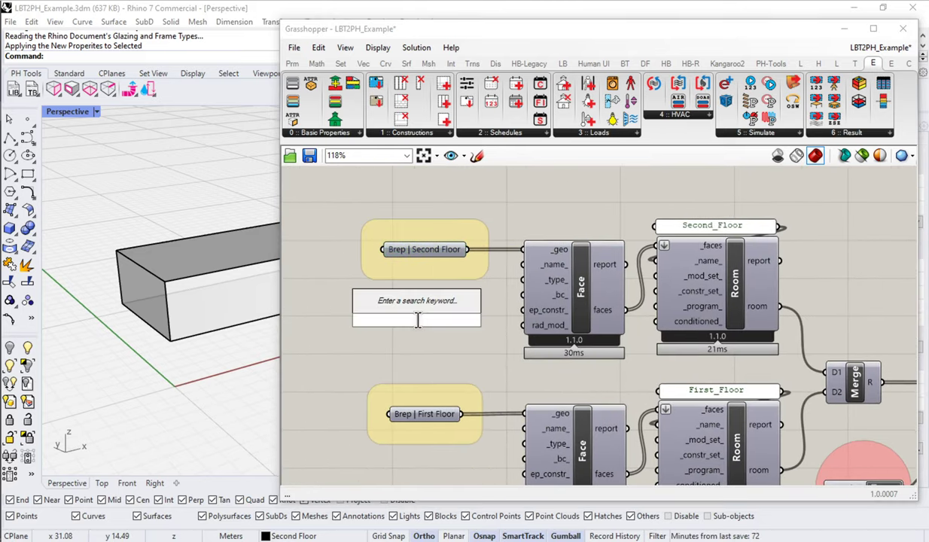
{"action": "type", "text": "panel"}
{"action": "key", "text": "Return"}
{"action": "left_click_drag", "start_coordinate": [466, 250], "coordinate": [364, 330]}
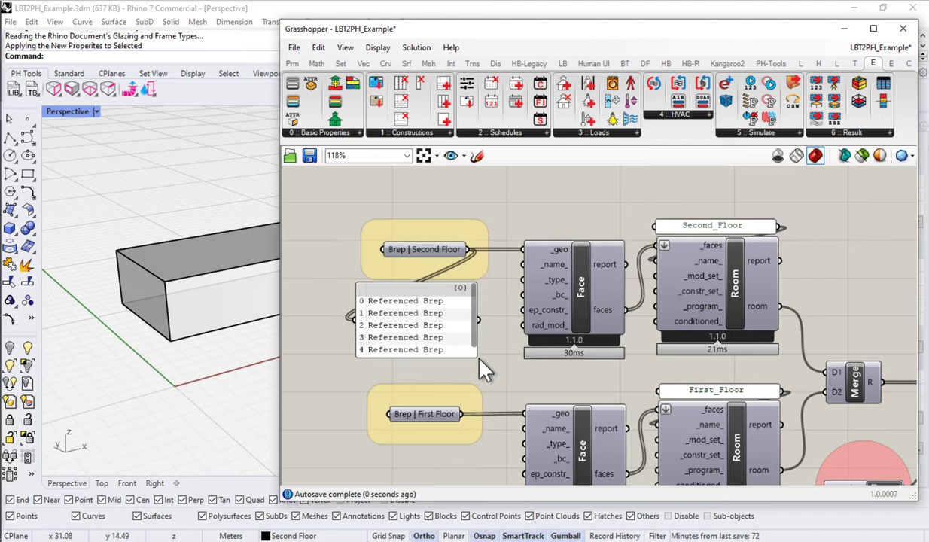
{"action": "left_click_drag", "start_coordinate": [475, 357], "coordinate": [493, 376]}
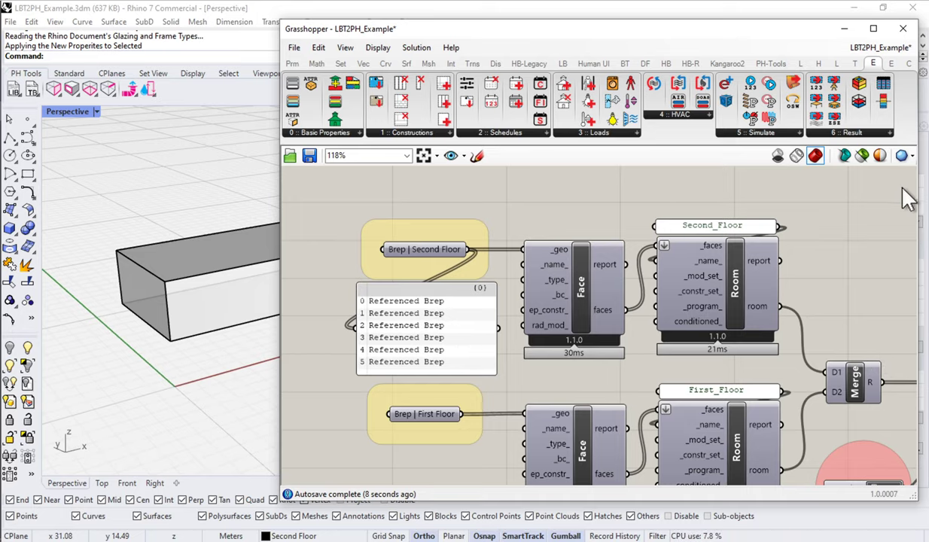
{"action": "left_click", "coordinate": [392, 333]}
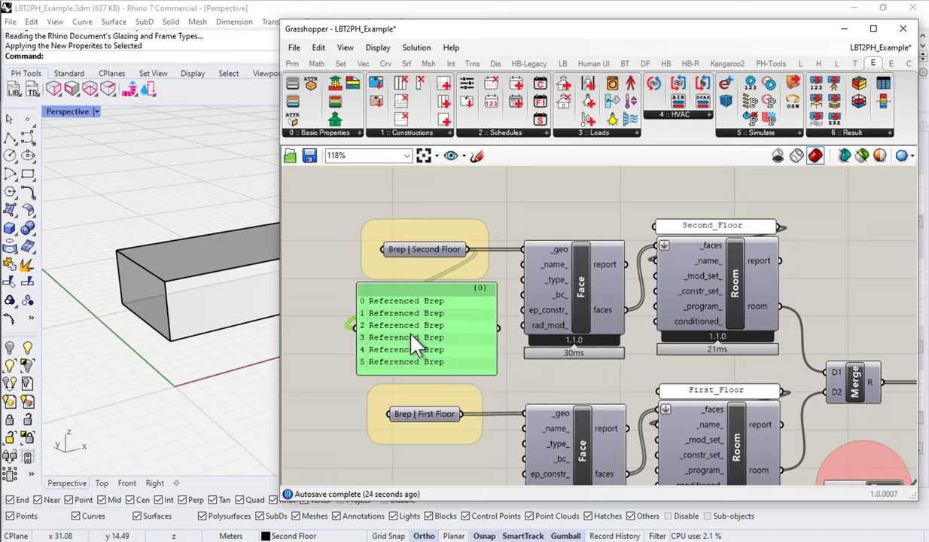
{"action": "key", "text": "Delete"}
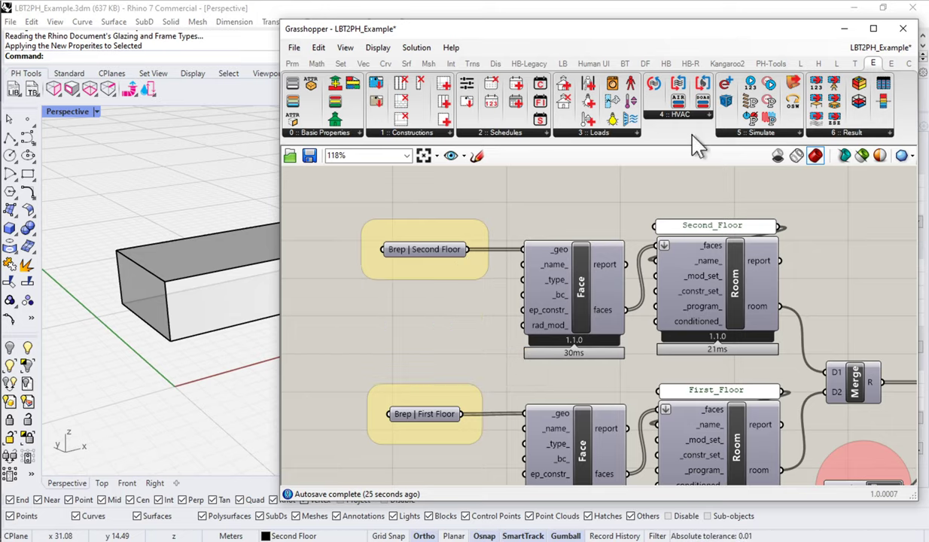
Place an LBT2PH_GetSrfcParams component from PH-Tools on the canvas above the second floor's Face component
{"action": "left_click", "coordinate": [769, 63]}
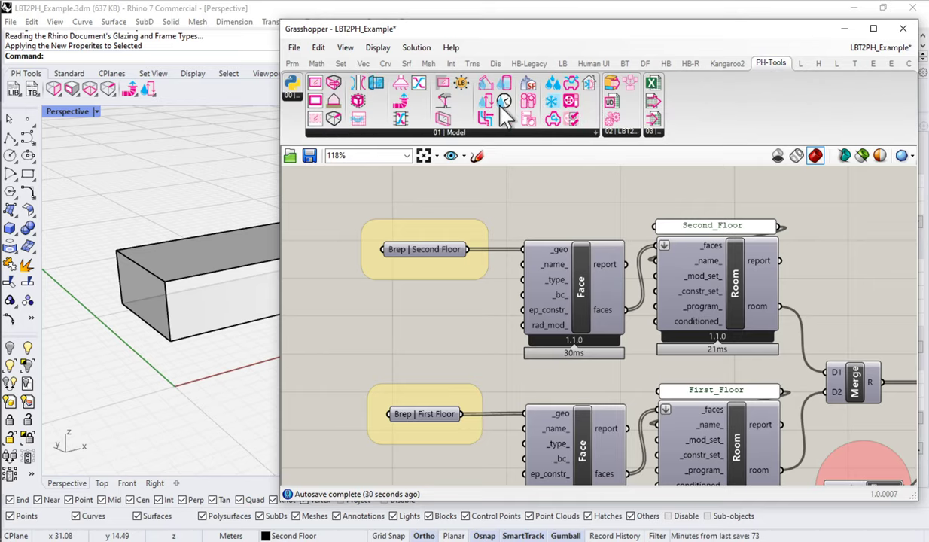
{"action": "left_click", "coordinate": [457, 133]}
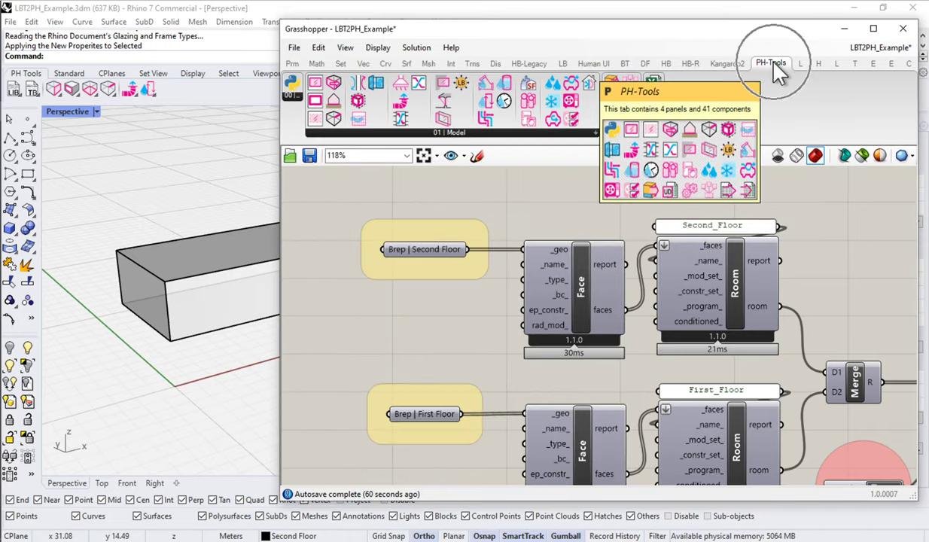
{"action": "mouse_move", "coordinate": [442, 138]}
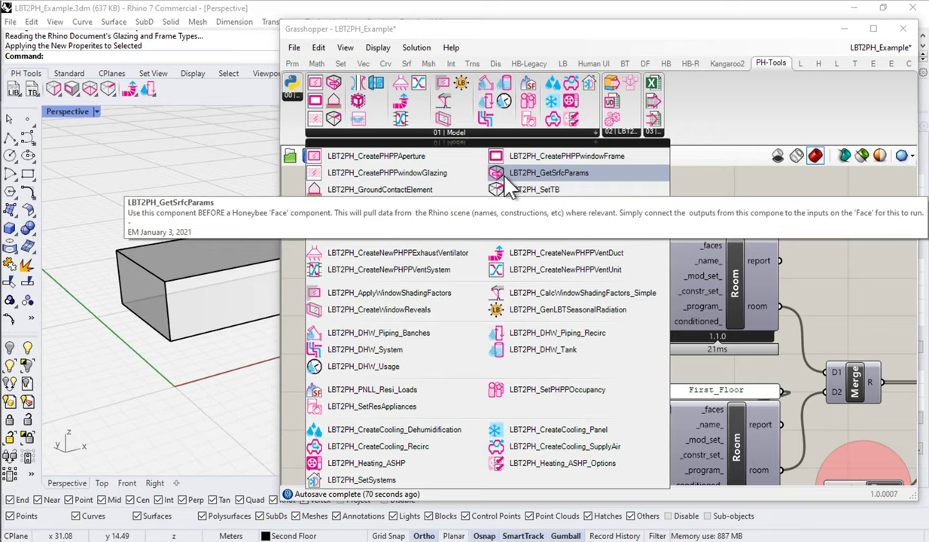
{"action": "left_click", "coordinate": [506, 181]}
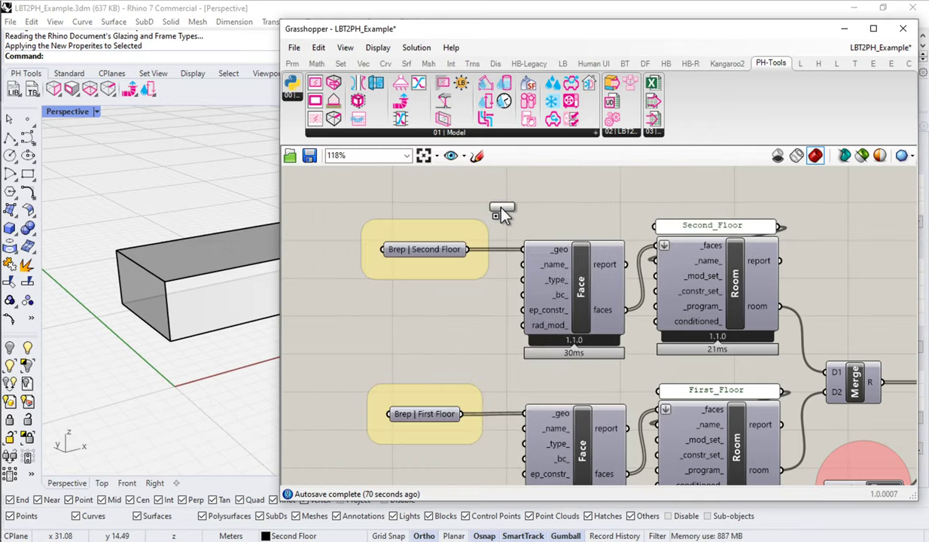
{"action": "left_click", "coordinate": [485, 200]}
{"action": "scroll", "coordinate": [514, 252], "scroll_direction": "down", "scroll_amount": 2}
{"action": "left_click_drag", "start_coordinate": [519, 243], "coordinate": [526, 218]}
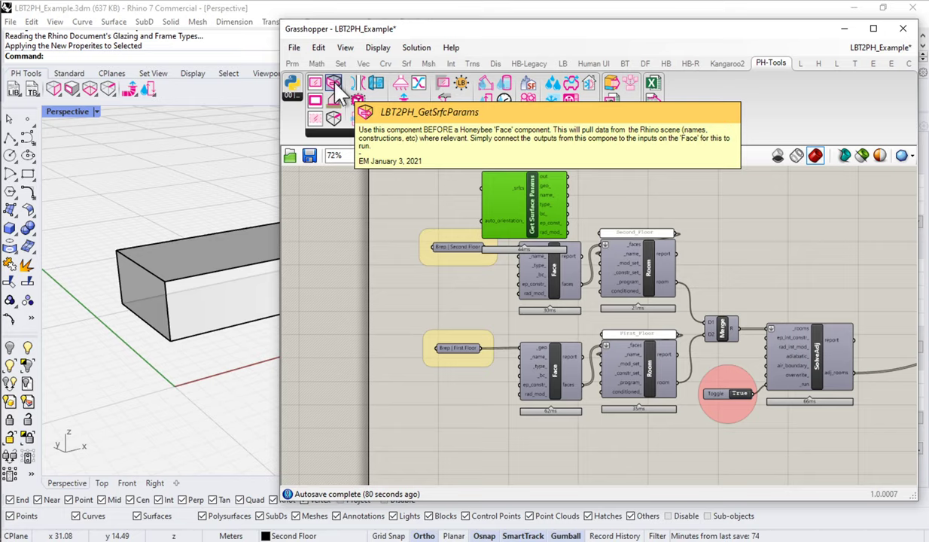
{"action": "left_click", "coordinate": [494, 307]}
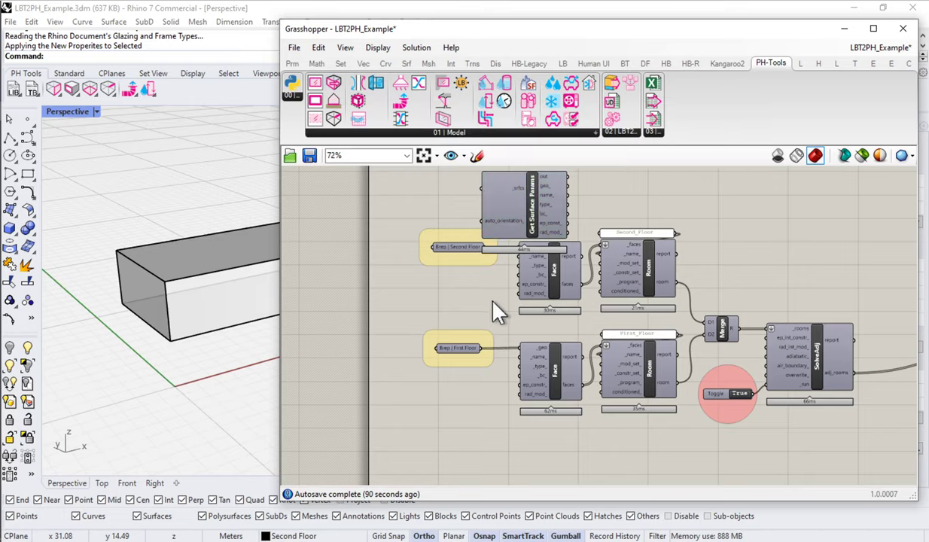
{"action": "scroll", "coordinate": [494, 306], "scroll_direction": "up", "scroll_amount": 4}
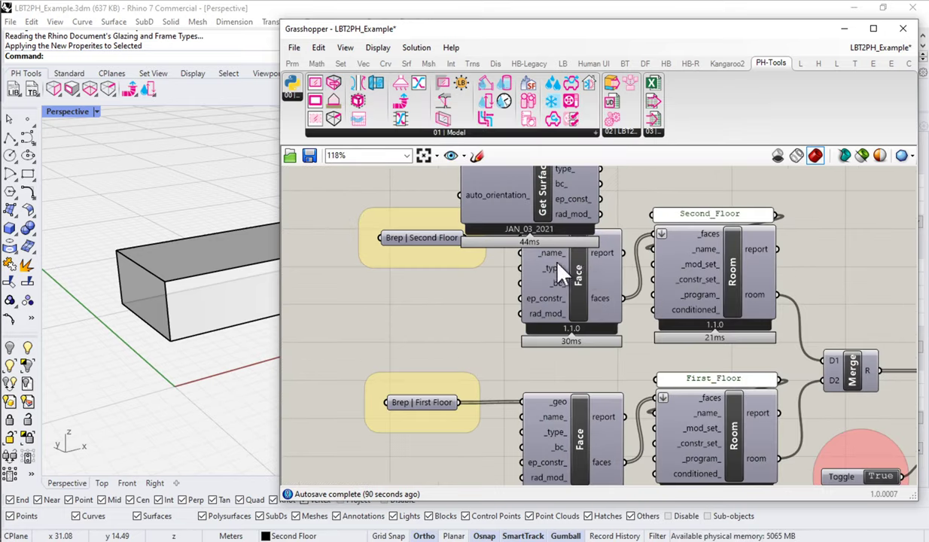
Make room between the floor Breps and their Face components and place Get Surface Params between the Second Floor Brep and its Face
{"action": "left_click_drag", "start_coordinate": [493, 300], "coordinate": [692, 302], "text": "alt"}
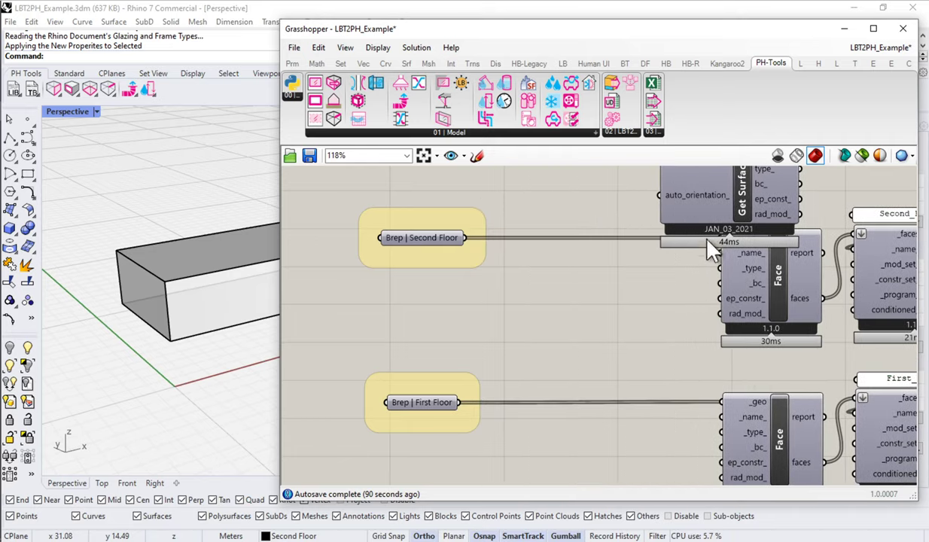
{"action": "left_click_drag", "start_coordinate": [728, 192], "coordinate": [603, 301]}
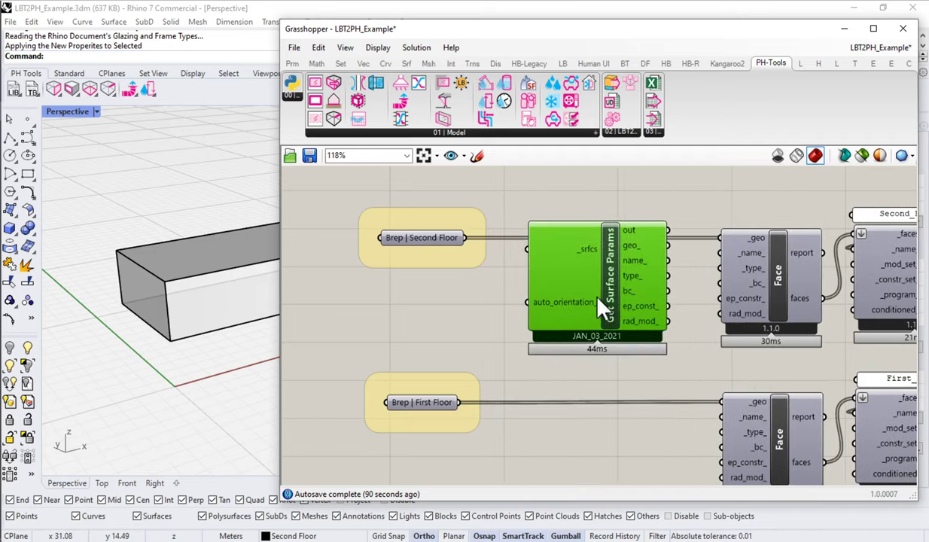
{"action": "scroll", "coordinate": [601, 294], "scroll_direction": "up", "scroll_amount": 3}
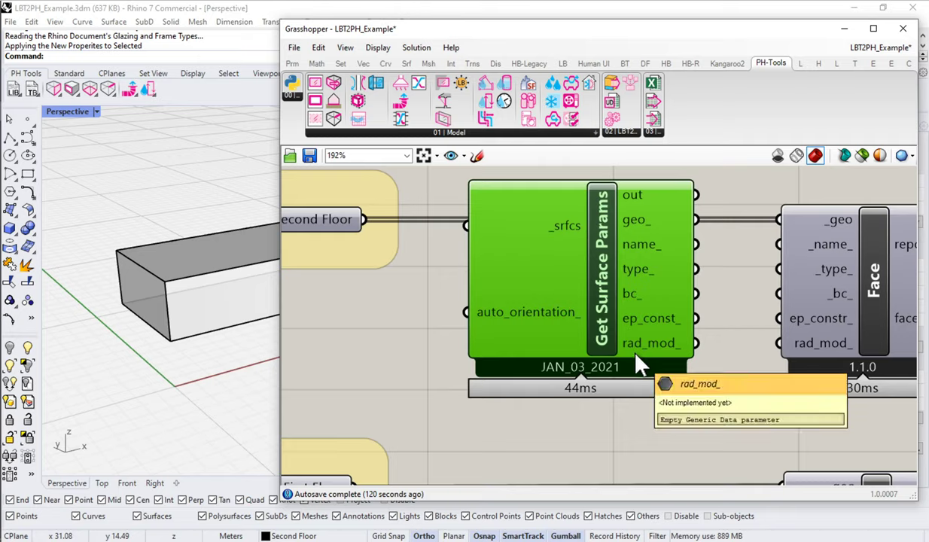
{"action": "left_click_drag", "start_coordinate": [616, 288], "coordinate": [682, 290]}
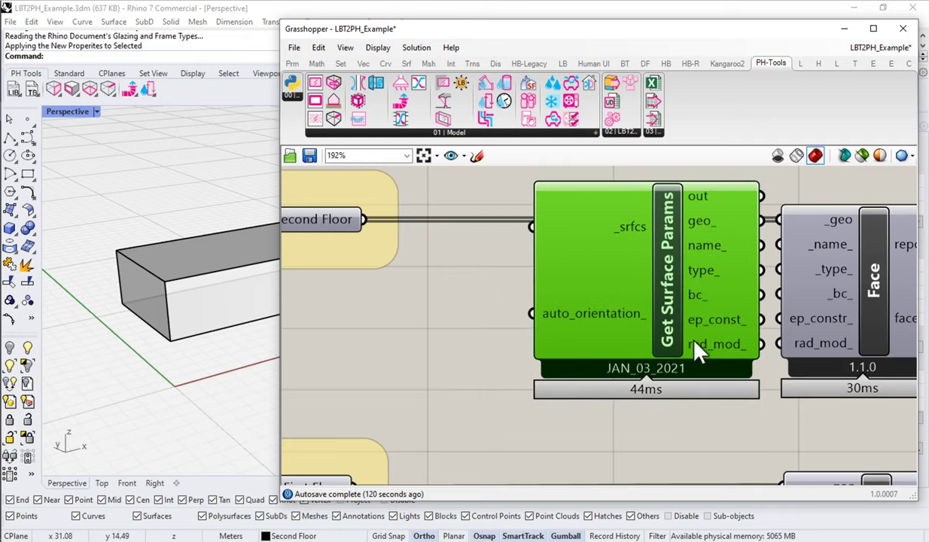
{"action": "right_click_drag", "start_coordinate": [828, 258], "coordinate": [717, 260]}
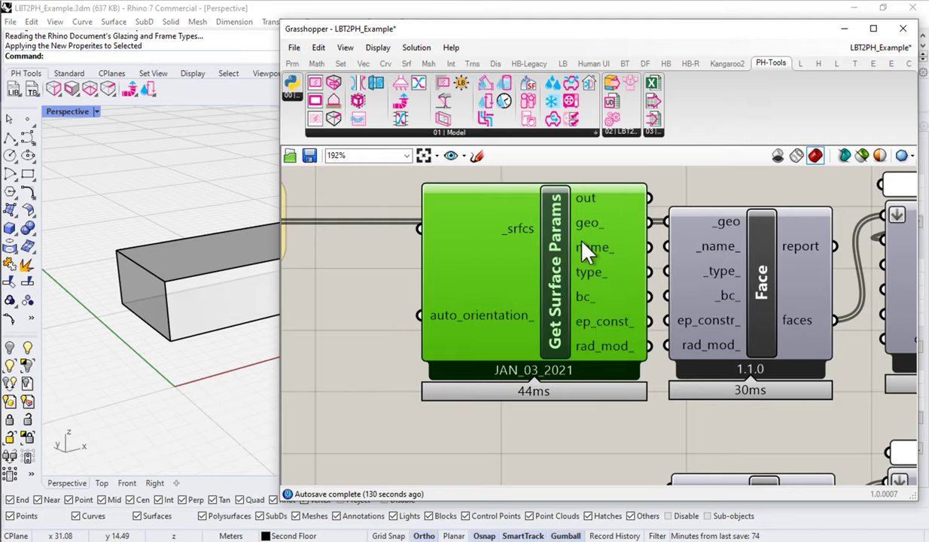
{"action": "right_click_drag", "start_coordinate": [582, 244], "coordinate": [691, 252]}
{"action": "scroll", "coordinate": [719, 251], "scroll_direction": "down", "scroll_amount": 3}
{"action": "left_click_drag", "start_coordinate": [720, 256], "coordinate": [663, 270]}
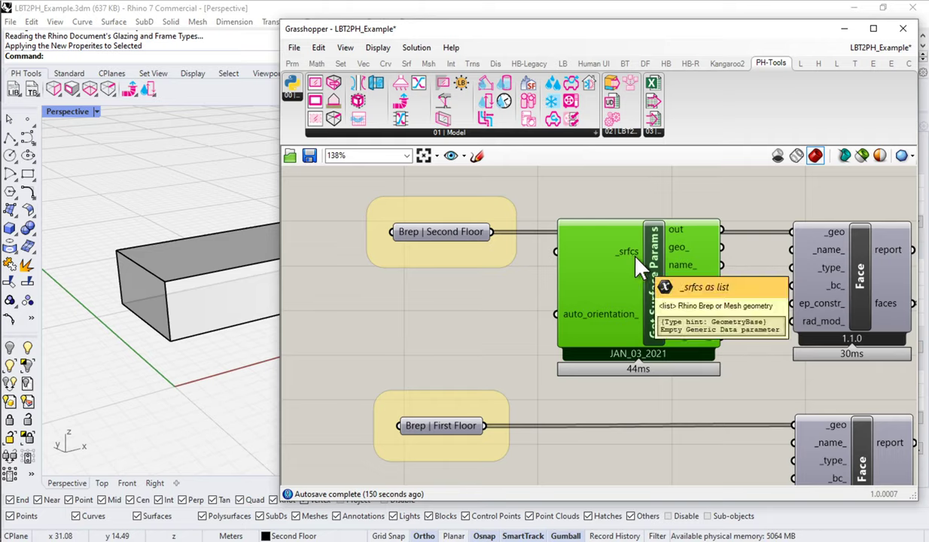
Add a panel below the Second Floor Brep, connect the Brep to it, and enlarge it to show the full list
{"action": "left_click", "coordinate": [429, 234]}
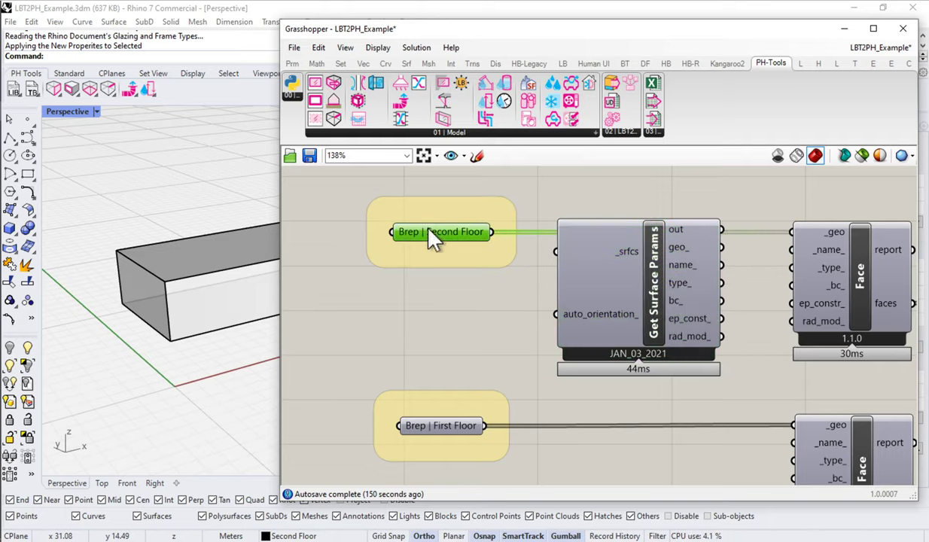
{"action": "double_click", "coordinate": [410, 308]}
{"action": "type", "text": "panel"}
{"action": "key", "text": "Return"}
{"action": "left_click_drag", "start_coordinate": [491, 232], "coordinate": [331, 296]}
{"action": "left_click_drag", "start_coordinate": [474, 337], "coordinate": [484, 363]}
{"action": "left_click_drag", "start_coordinate": [445, 333], "coordinate": [442, 348]}
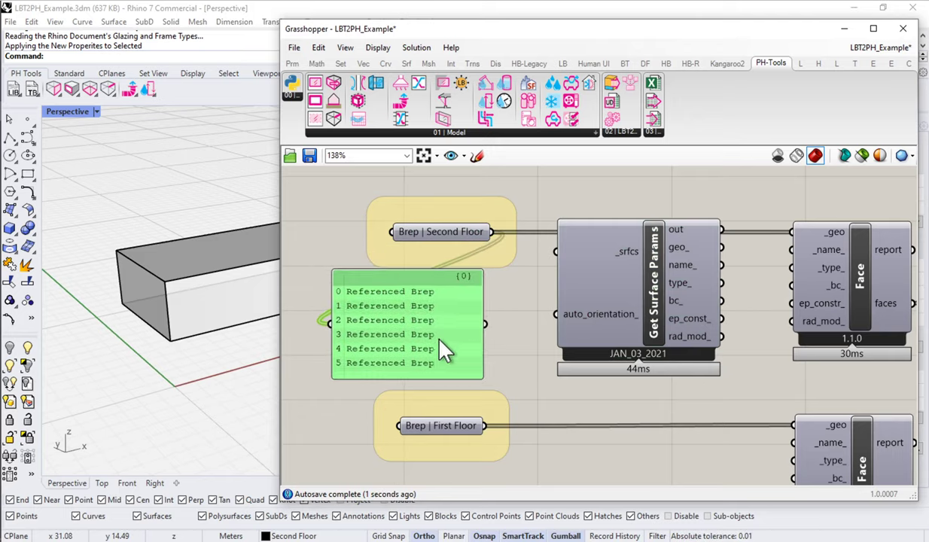
Connect the Second Floor Brep to the _srfcs input of Get Surface Params and list the geo_ output in a new panel
{"action": "left_click_drag", "start_coordinate": [490, 231], "coordinate": [556, 253]}
{"action": "left_click_drag", "start_coordinate": [621, 255], "coordinate": [634, 291]}
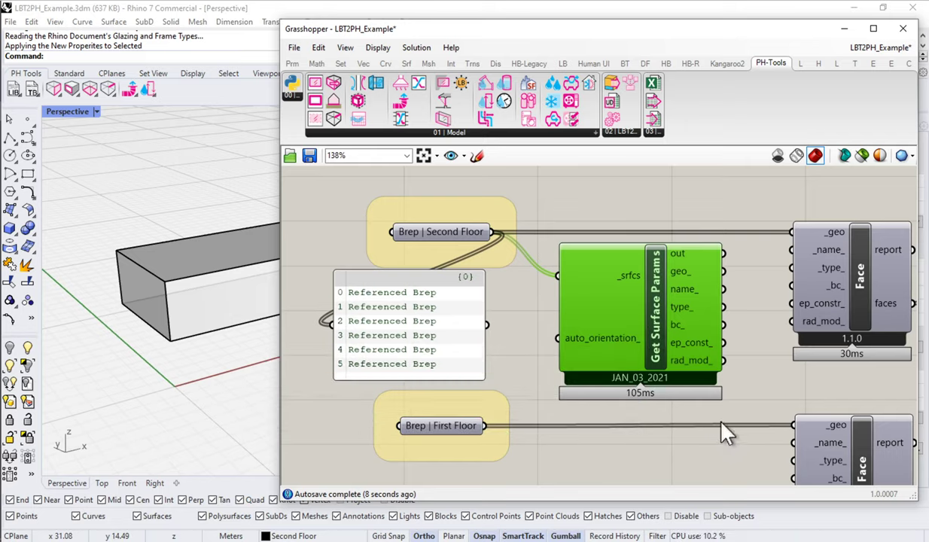
{"action": "right_click_drag", "start_coordinate": [690, 326], "coordinate": [533, 276]}
{"action": "double_click", "coordinate": [558, 205]}
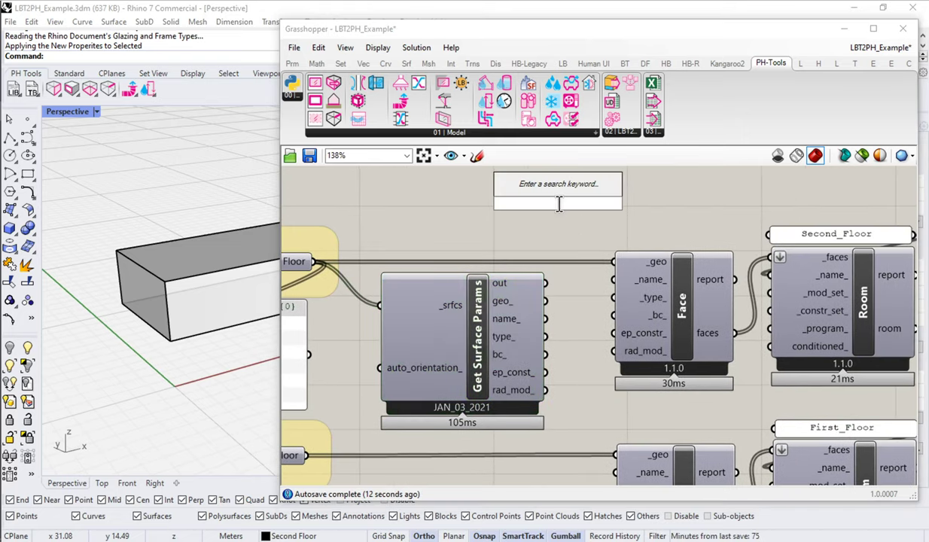
{"action": "type", "text": "panel"}
{"action": "key", "text": "Return"}
{"action": "left_click_drag", "start_coordinate": [546, 301], "coordinate": [473, 192]}
{"action": "left_click_drag", "start_coordinate": [622, 241], "coordinate": [623, 286]}
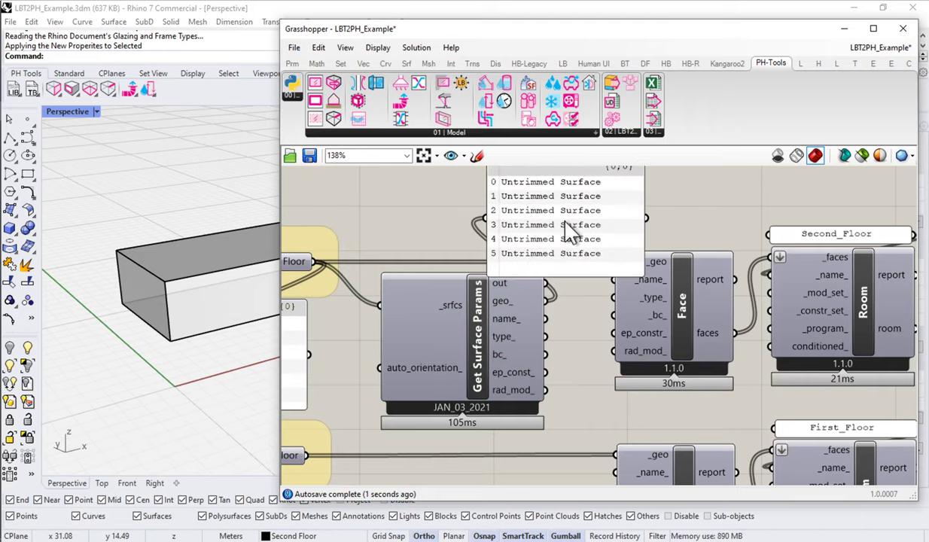
{"action": "left_click_drag", "start_coordinate": [572, 234], "coordinate": [631, 235]}
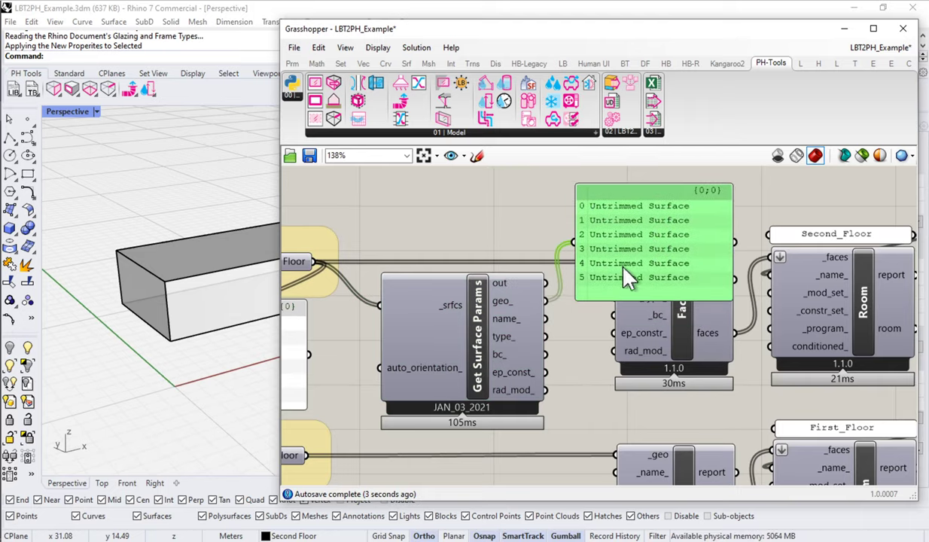
{"action": "right_click_drag", "start_coordinate": [300, 344], "coordinate": [383, 342]}
{"action": "left_click", "coordinate": [373, 374]}
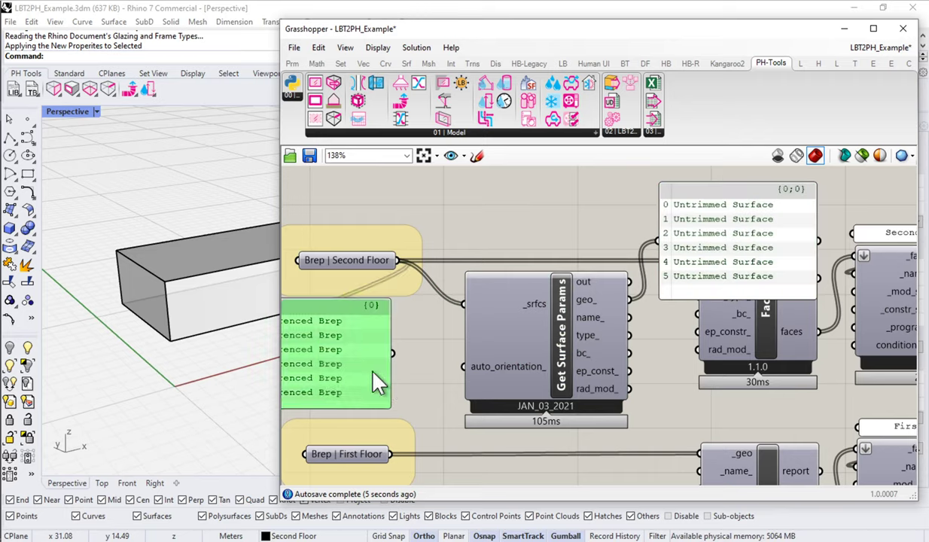
{"action": "left_click_drag", "start_coordinate": [376, 383], "coordinate": [420, 383]}
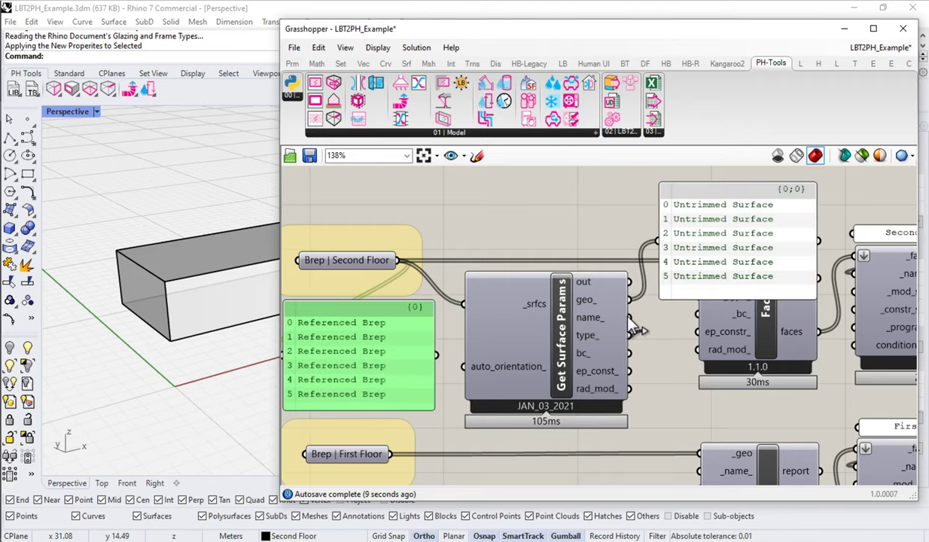
Feed the name_ output into the output panel instead and widen the panel so each surface name fits on one line
{"action": "left_click_drag", "start_coordinate": [631, 317], "coordinate": [661, 241]}
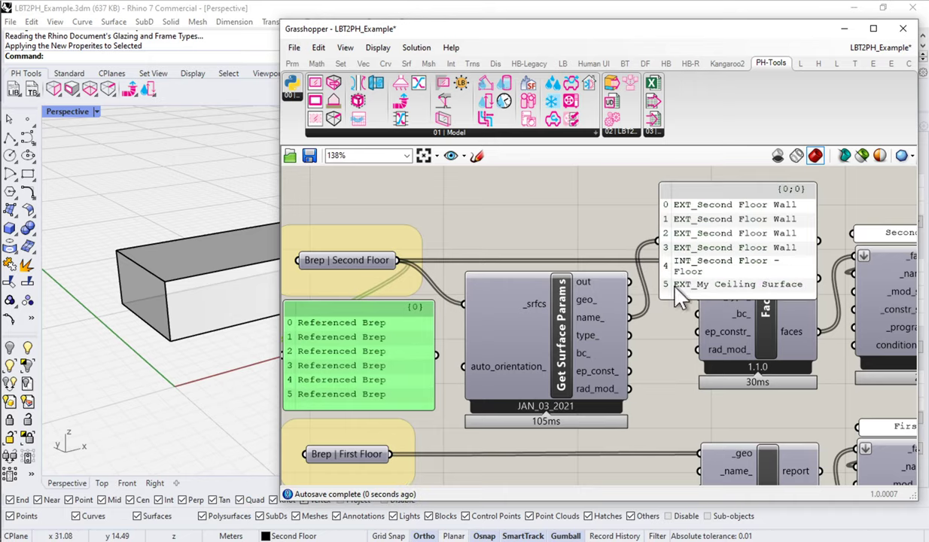
{"action": "right_click_drag", "start_coordinate": [818, 286], "coordinate": [702, 280]}
{"action": "left_click_drag", "start_coordinate": [695, 285], "coordinate": [753, 285]}
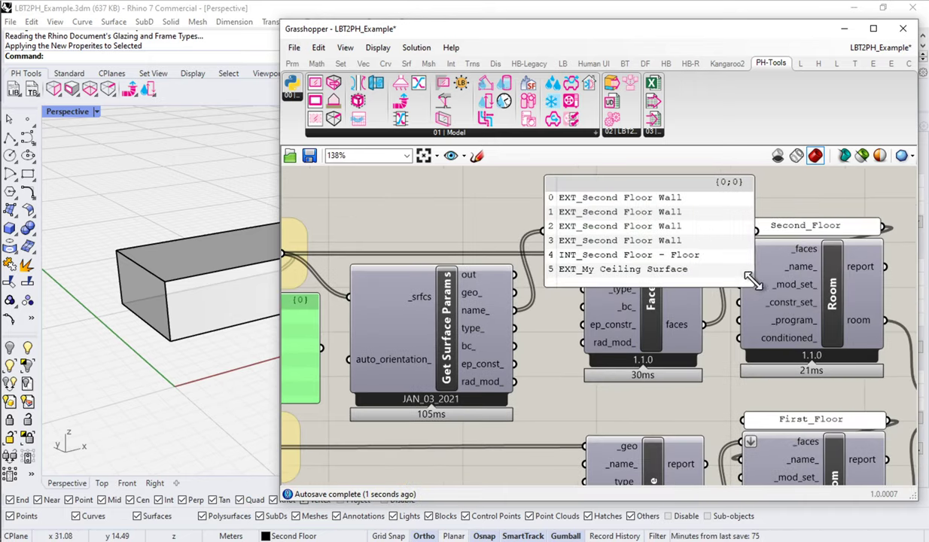
{"action": "left_click_drag", "start_coordinate": [553, 245], "coordinate": [561, 256]}
{"action": "right_click_drag", "start_coordinate": [572, 271], "coordinate": [672, 275]}
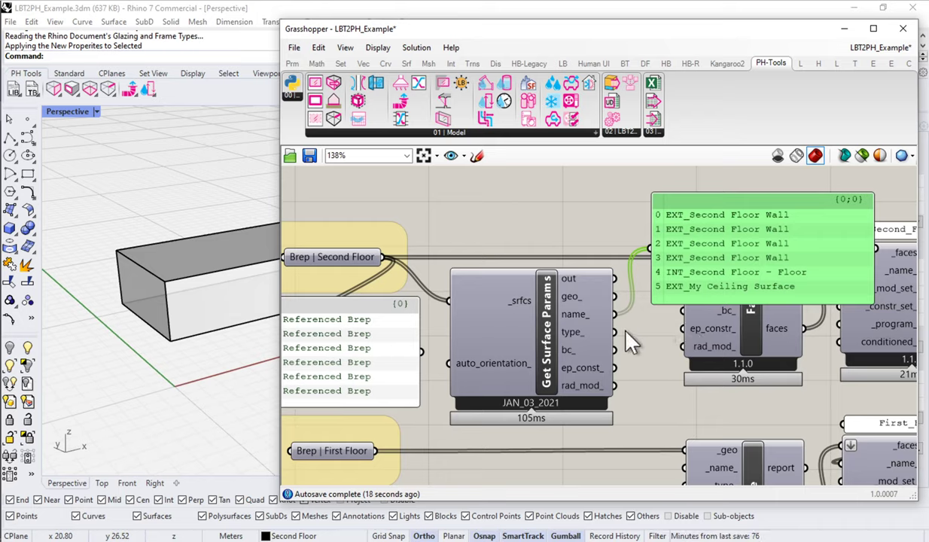
List the type_ output in the panel and inspect the top surface's Surface Type options in Set Surface Params without changing them
{"action": "left_click_drag", "start_coordinate": [615, 333], "coordinate": [648, 249]}
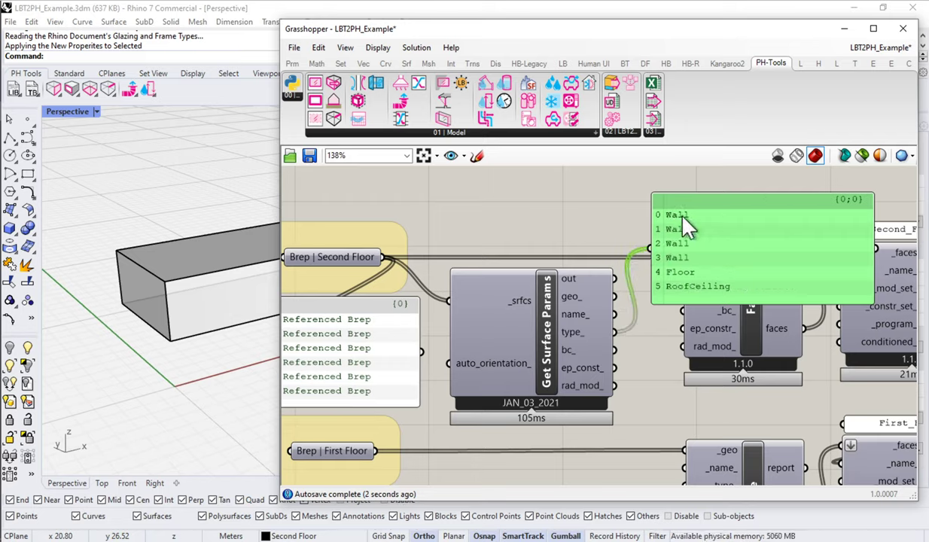
{"action": "left_click", "coordinate": [198, 259]}
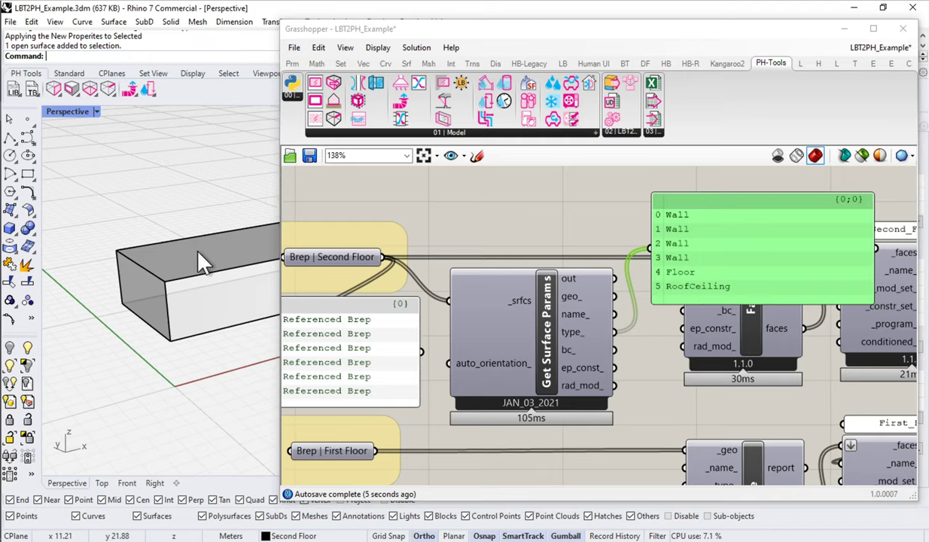
{"action": "left_click", "coordinate": [54, 90]}
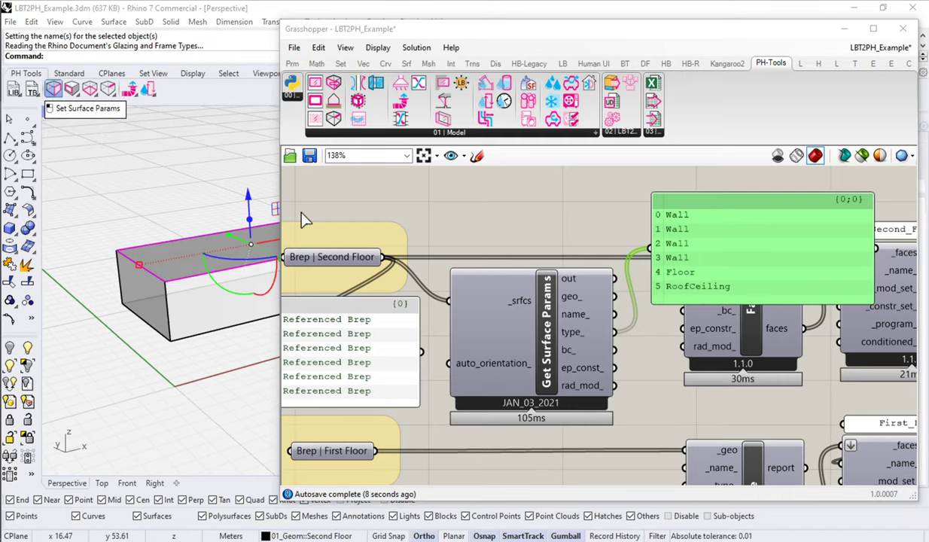
{"action": "left_click", "coordinate": [468, 263]}
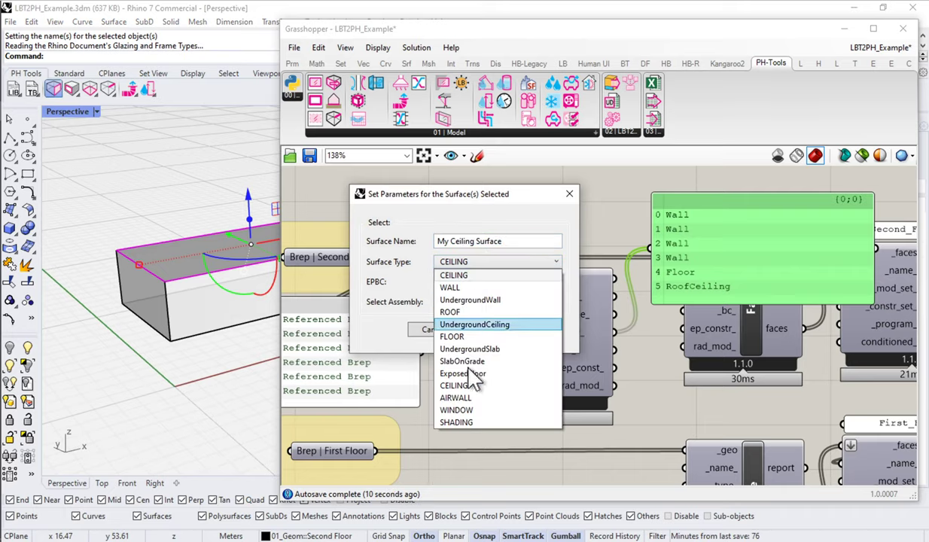
{"action": "left_click", "coordinate": [652, 254]}
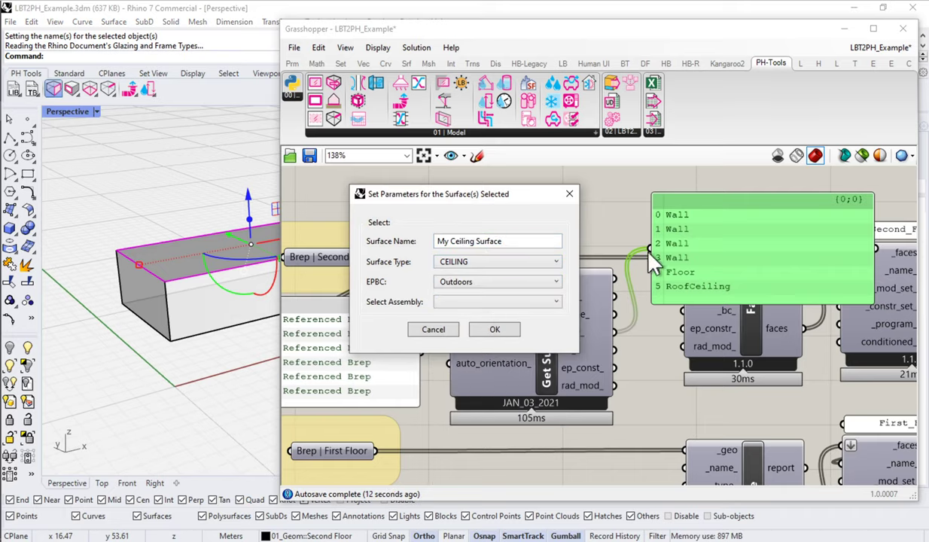
{"action": "left_click", "coordinate": [433, 330]}
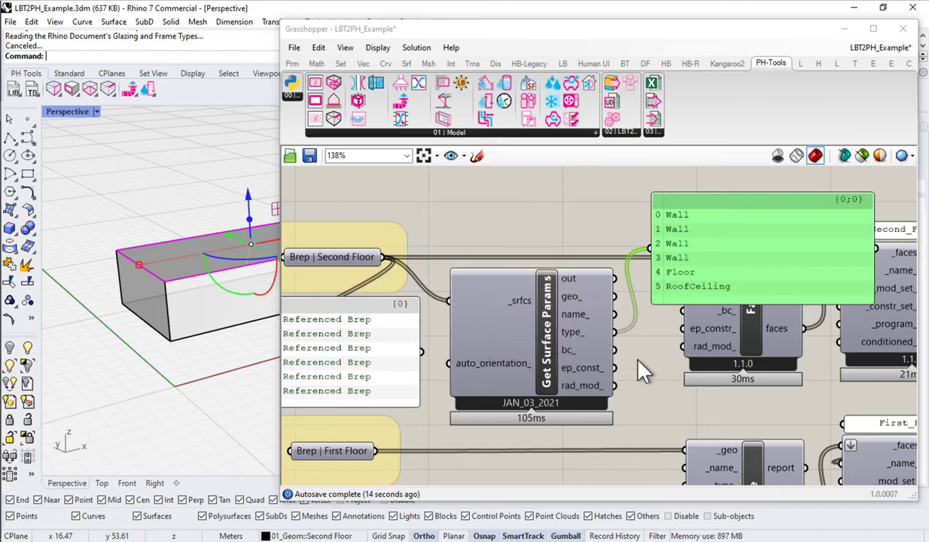
Check the bc_, name_, ep_const_ and rad_mod_ outputs one after another in the panel, then delete the panel
{"action": "left_click_drag", "start_coordinate": [640, 258], "coordinate": [646, 260]}
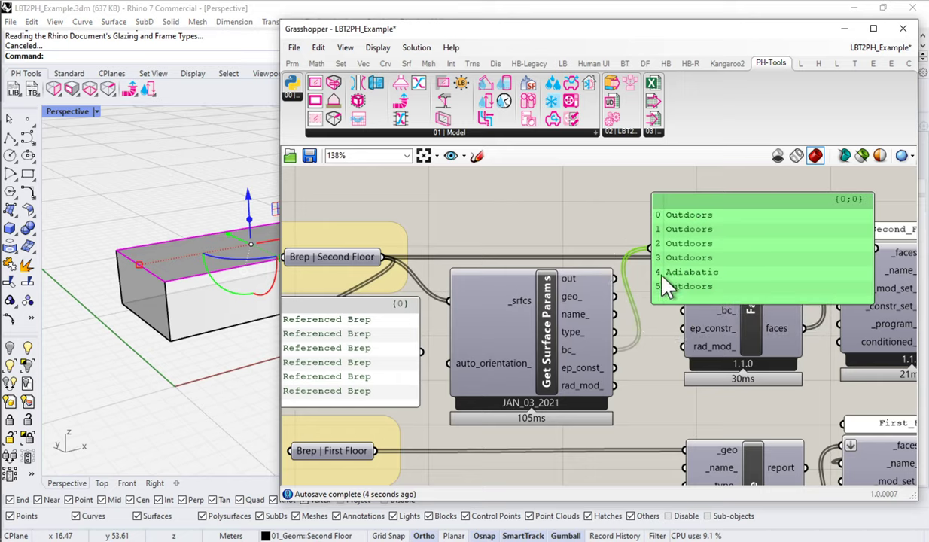
{"action": "left_click_drag", "start_coordinate": [614, 314], "coordinate": [649, 248]}
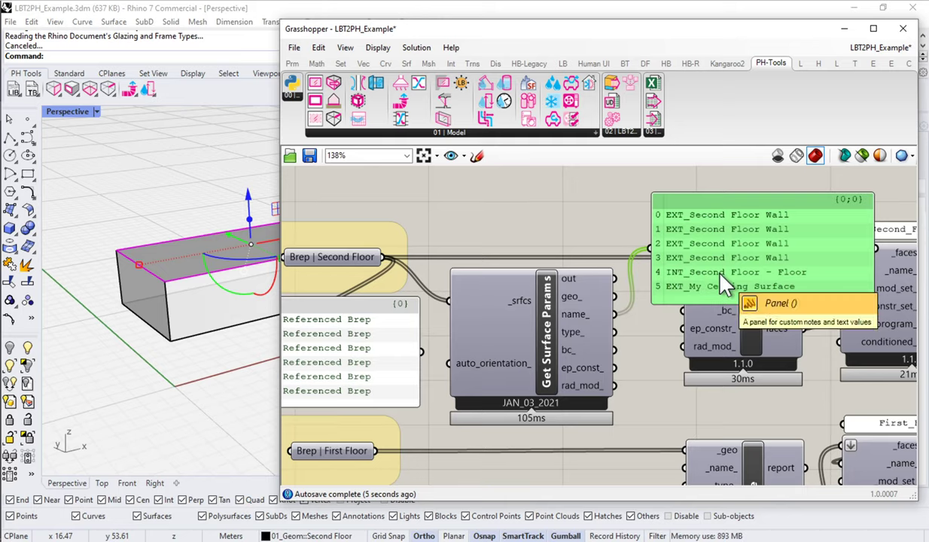
{"action": "left_click_drag", "start_coordinate": [614, 367], "coordinate": [662, 249]}
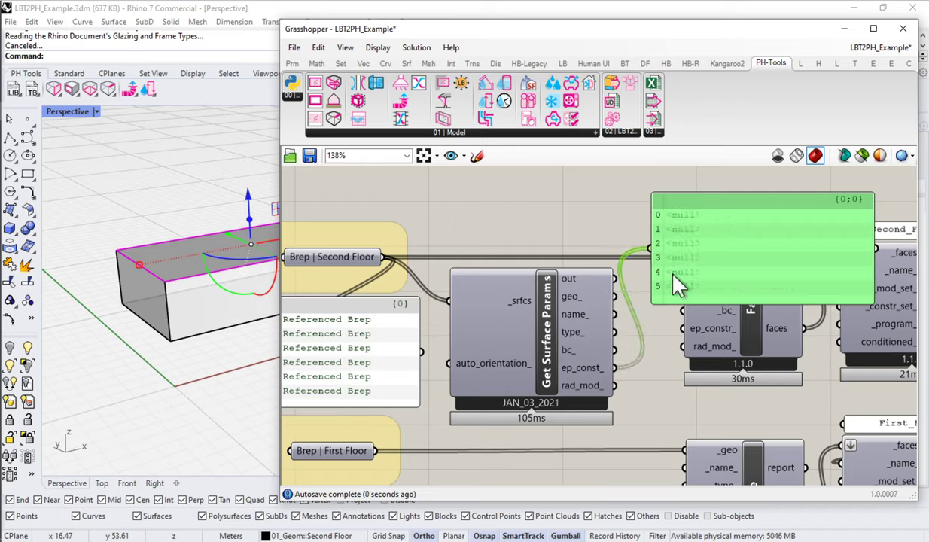
{"action": "left_click_drag", "start_coordinate": [614, 386], "coordinate": [655, 252]}
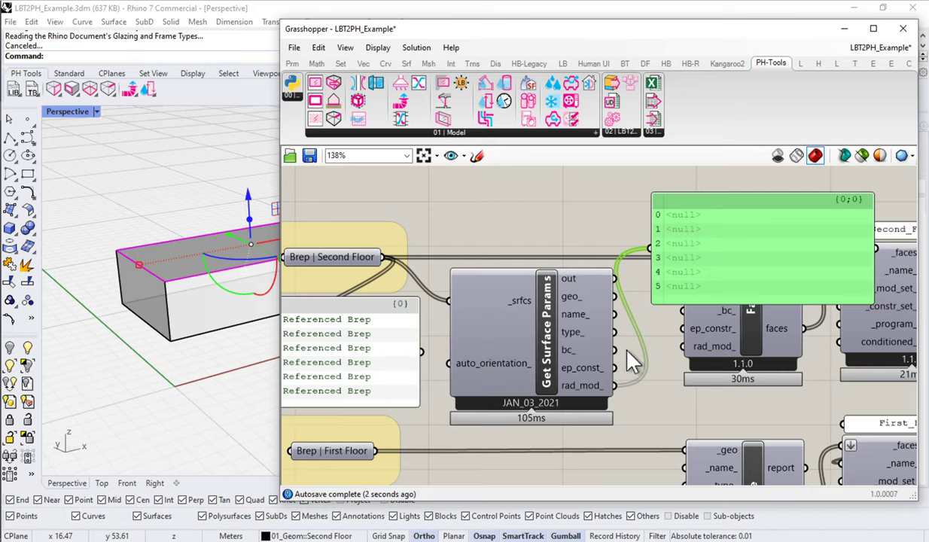
{"action": "mouse_move", "coordinate": [578, 365]}
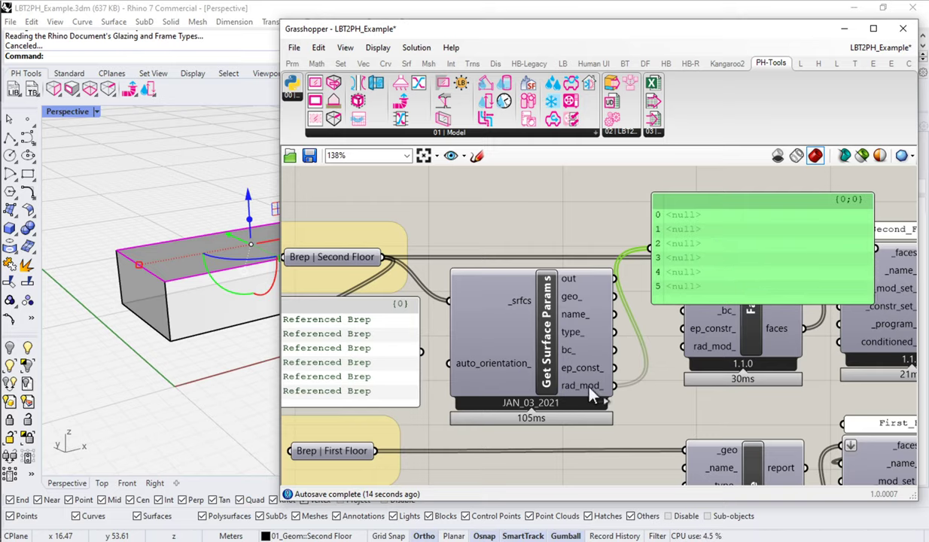
{"action": "key", "text": "Delete"}
Align Get Surface Params with the second floor's Face and connect geo_, name_, type_, bc_ and ep_const_ to the matching Face inputs
{"action": "left_click_drag", "start_coordinate": [511, 377], "coordinate": [522, 374]}
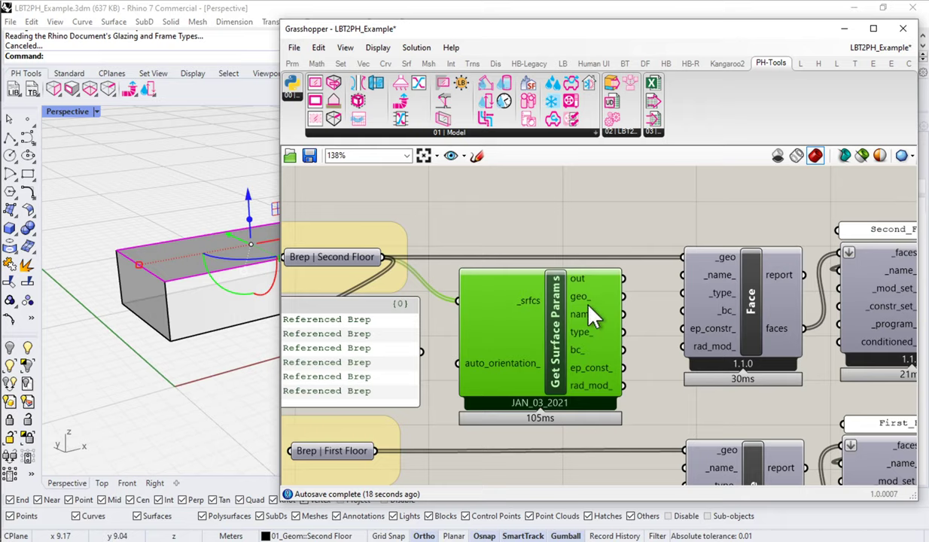
{"action": "mouse_move", "coordinate": [590, 306]}
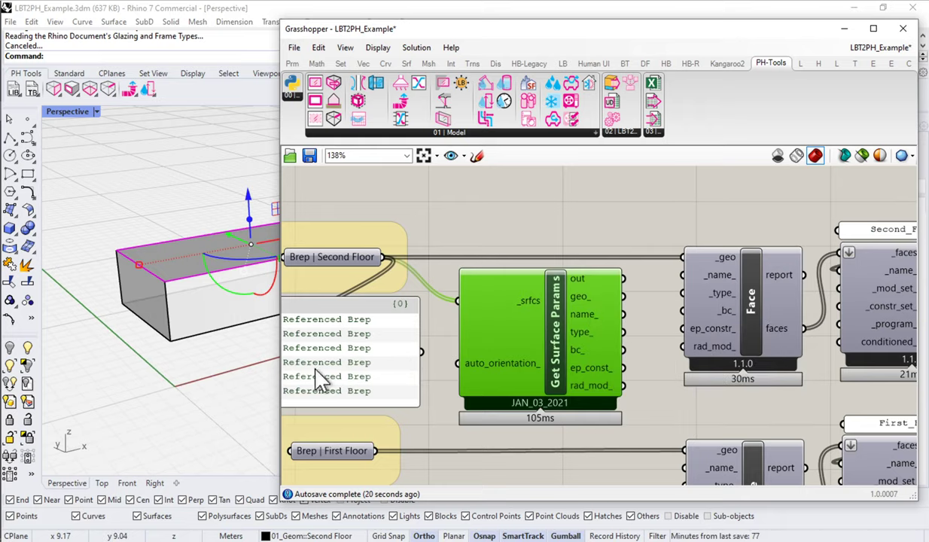
{"action": "right_click_drag", "start_coordinate": [385, 325], "coordinate": [466, 318]}
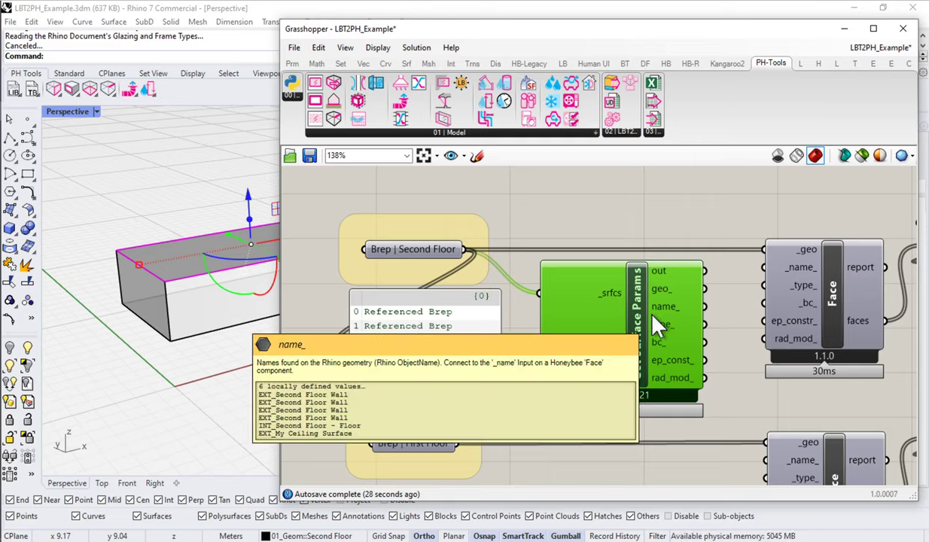
{"action": "left_click_drag", "start_coordinate": [653, 318], "coordinate": [670, 280]}
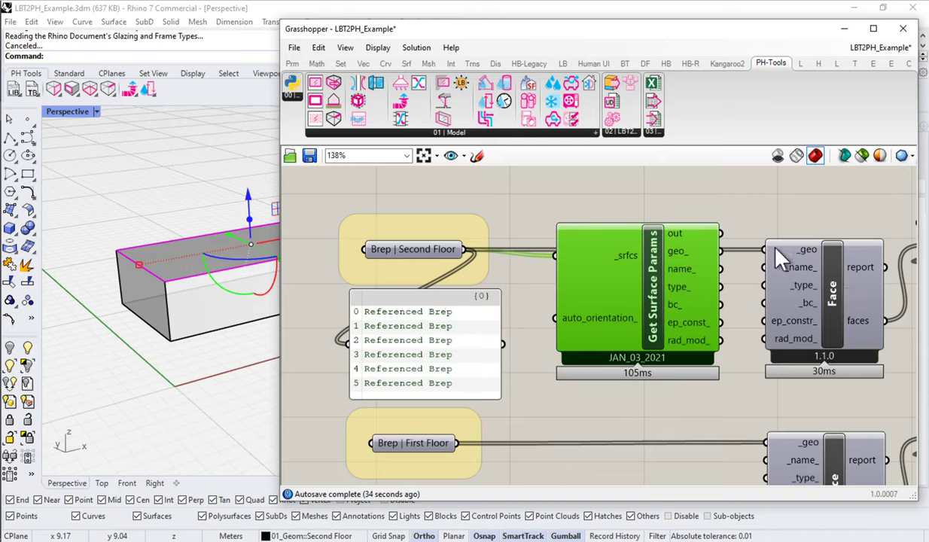
{"action": "left_click_drag", "start_coordinate": [725, 261], "coordinate": [779, 273]}
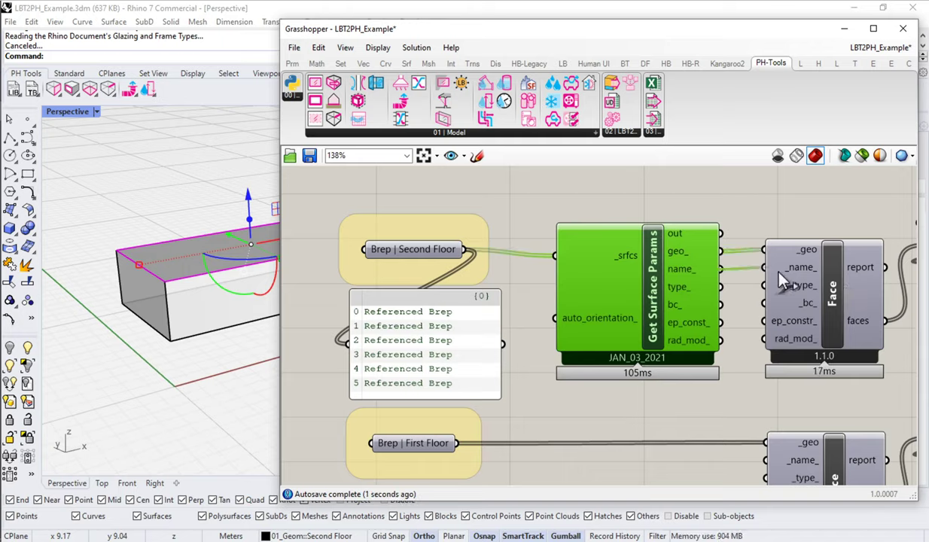
{"action": "mouse_move", "coordinate": [721, 287]}
{"action": "left_mouse_down"}
{"action": "mouse_move", "coordinate": [773, 290]}
{"action": "mouse_move", "coordinate": [721, 304]}
{"action": "left_mouse_up"}
{"action": "left_click_drag", "start_coordinate": [720, 322], "coordinate": [766, 322]}
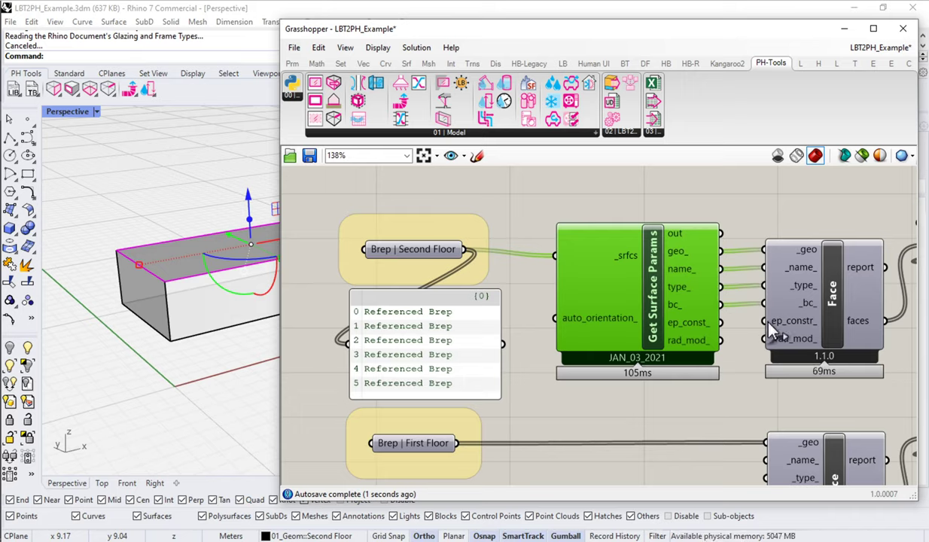
{"action": "left_click_drag", "start_coordinate": [644, 309], "coordinate": [657, 307]}
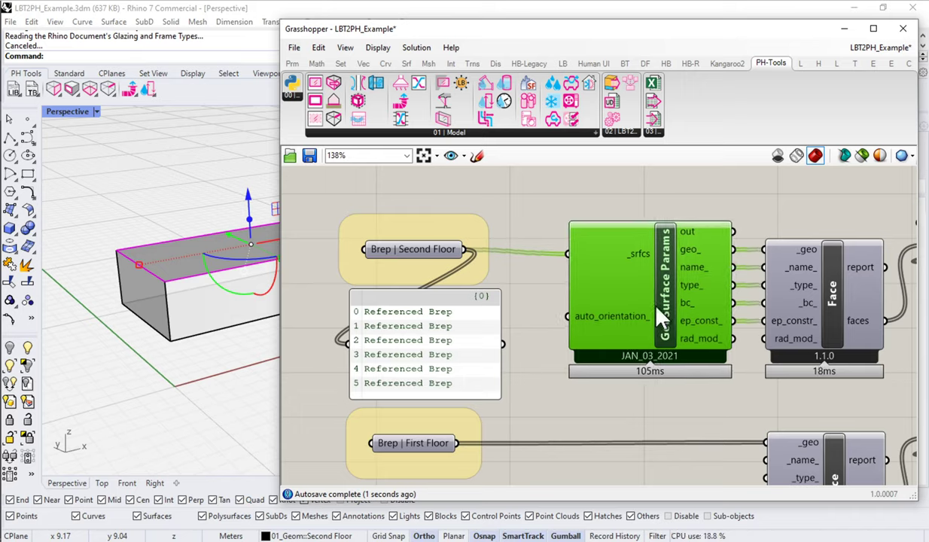
Delete the panel below the Second Floor Brep and align the Brep's group with the _srfcs input of Get Surface Params
{"action": "left_click", "coordinate": [428, 320]}
{"action": "key", "text": "Delete"}
{"action": "left_click", "coordinate": [419, 233]}
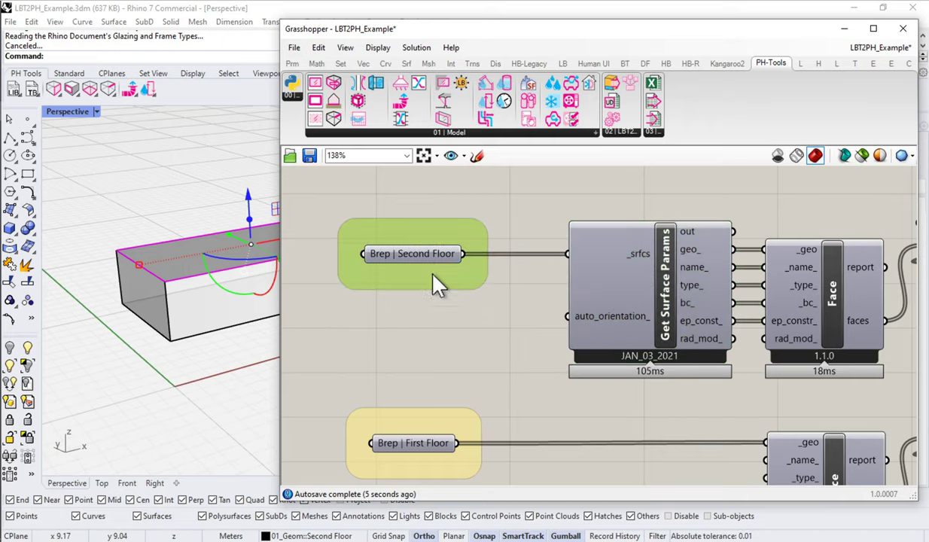
{"action": "left_click", "coordinate": [446, 321]}
In the Export to PHPP section, disconnect Open XL Workbook from Write XL Workbook and set the _run toggle to True
{"action": "scroll", "coordinate": [440, 307], "scroll_direction": "down", "scroll_amount": 1}
{"action": "right_click_drag", "start_coordinate": [622, 291], "coordinate": [442, 291]}
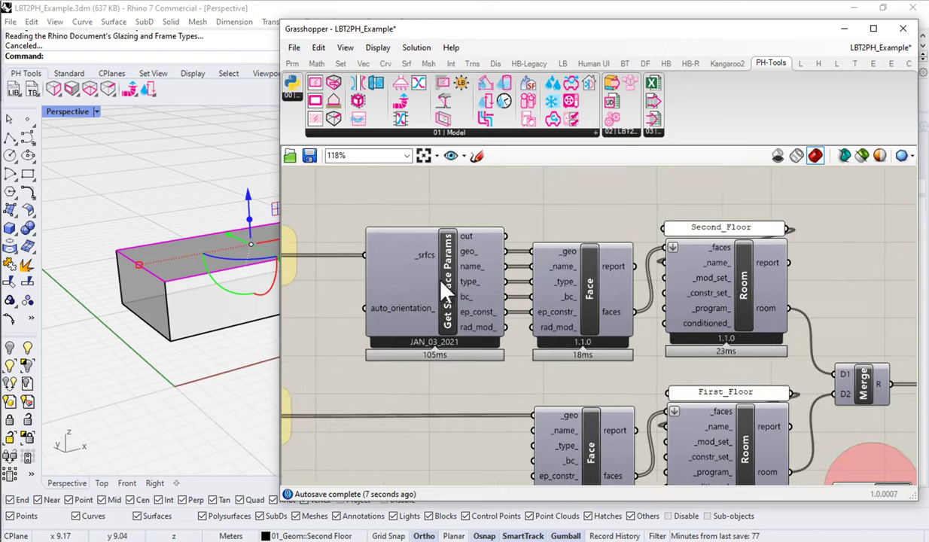
{"action": "scroll", "coordinate": [552, 250], "scroll_direction": "down", "scroll_amount": 7}
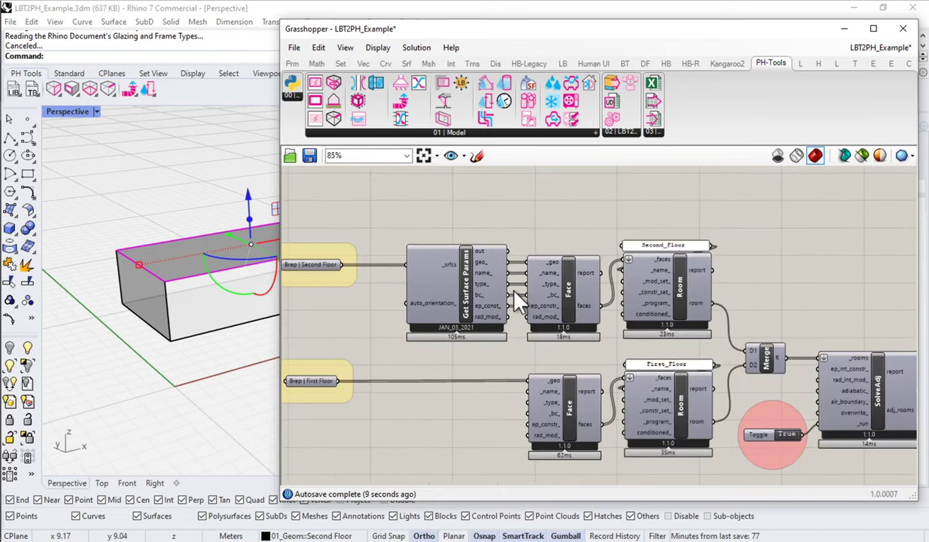
{"action": "right_click_drag", "start_coordinate": [719, 350], "coordinate": [555, 290]}
{"action": "right_click_drag", "start_coordinate": [842, 309], "coordinate": [545, 336]}
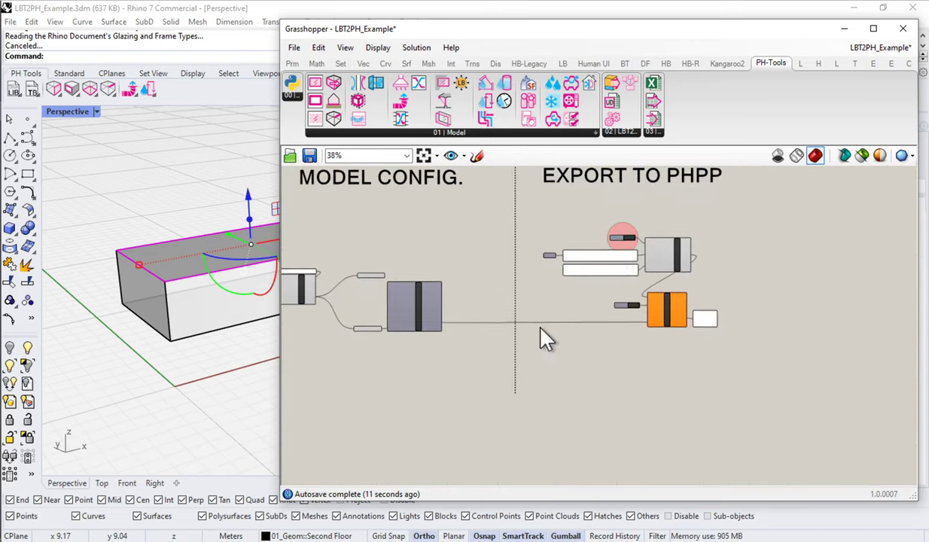
{"action": "scroll", "coordinate": [622, 263], "scroll_direction": "up", "scroll_amount": 5}
{"action": "right_click_drag", "start_coordinate": [652, 257], "coordinate": [635, 289]}
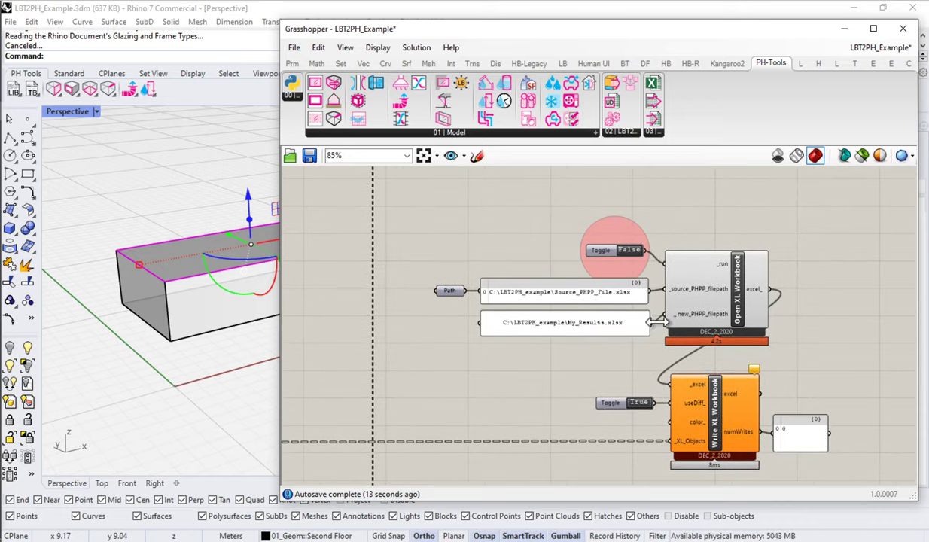
{"action": "left_click_drag", "start_coordinate": [776, 301], "coordinate": [670, 385]}
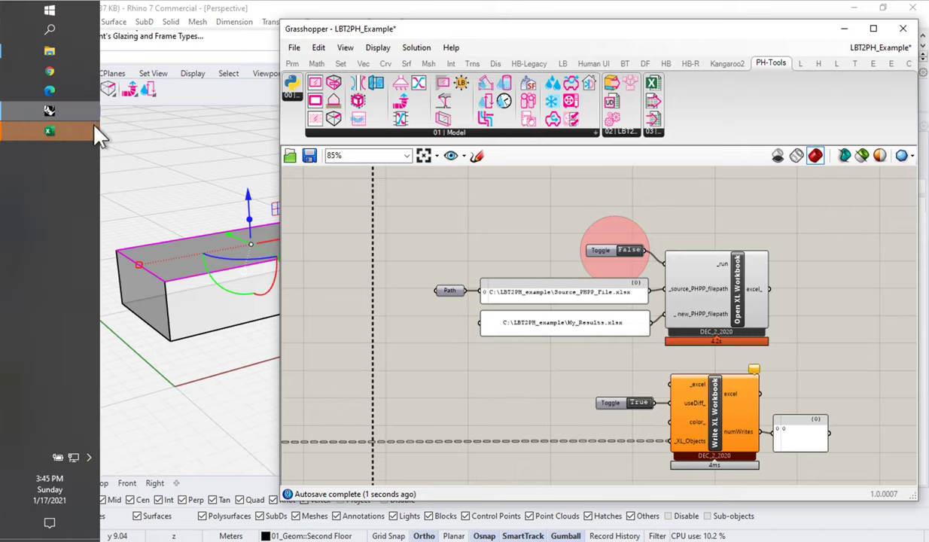
{"action": "left_click", "coordinate": [89, 135]}
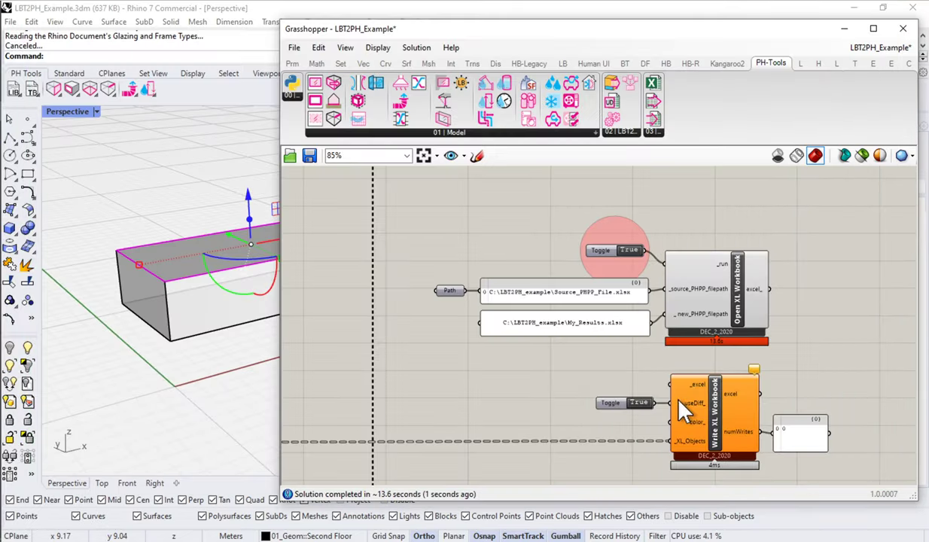
Set the useDiff_ toggle to False and connect Open XL Workbook's excel_ output to Write XL Workbook's _excel input
{"action": "right_click_drag", "start_coordinate": [679, 402], "coordinate": [701, 369]}
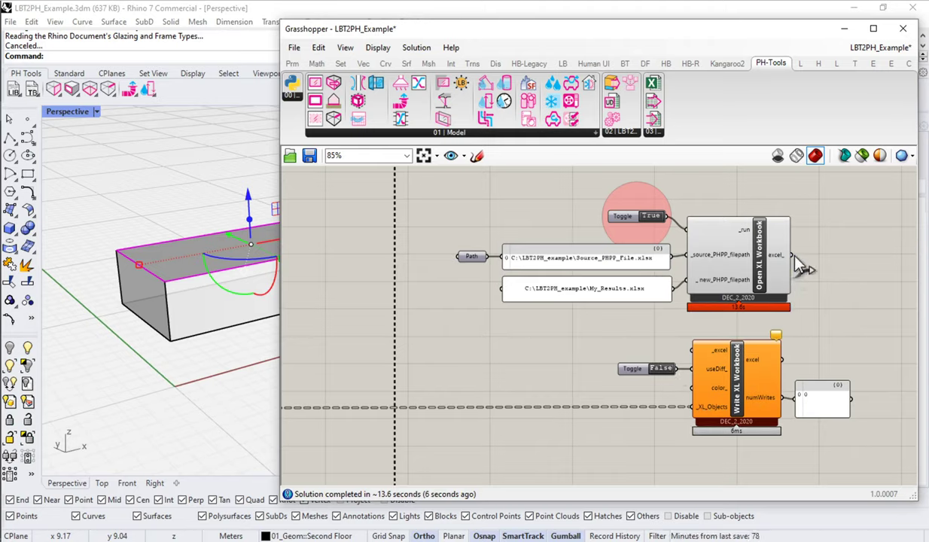
{"action": "left_click_drag", "start_coordinate": [792, 256], "coordinate": [693, 351]}
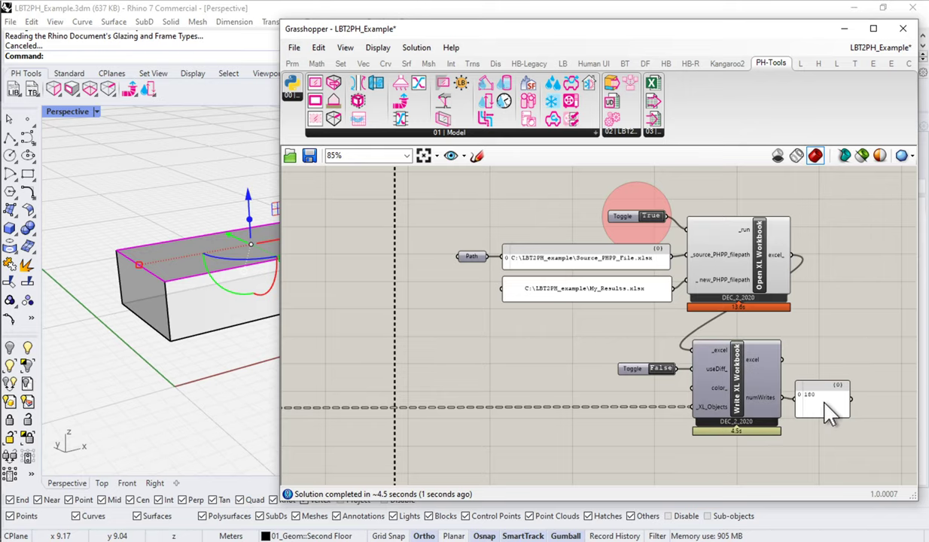
Switch to My_Results.xlsx in Excel and bring up the Area input table on the Areas worksheet for reading
{"action": "mouse_move", "coordinate": [4, 75]}
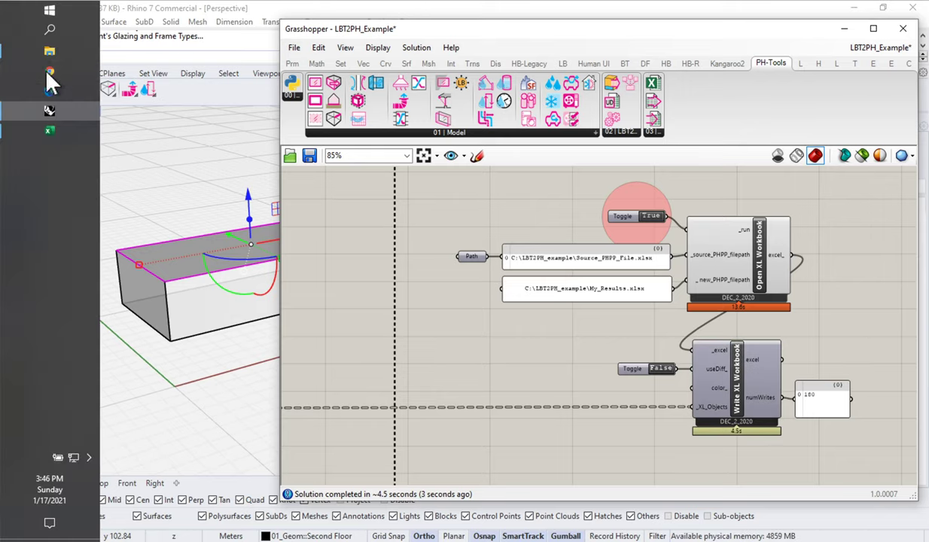
{"action": "left_click", "coordinate": [49, 128]}
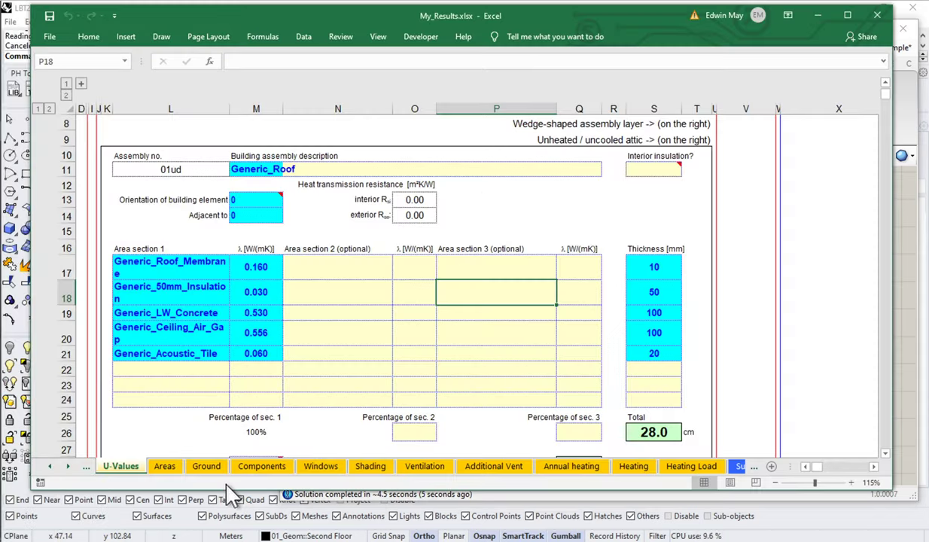
{"action": "left_click", "coordinate": [164, 464]}
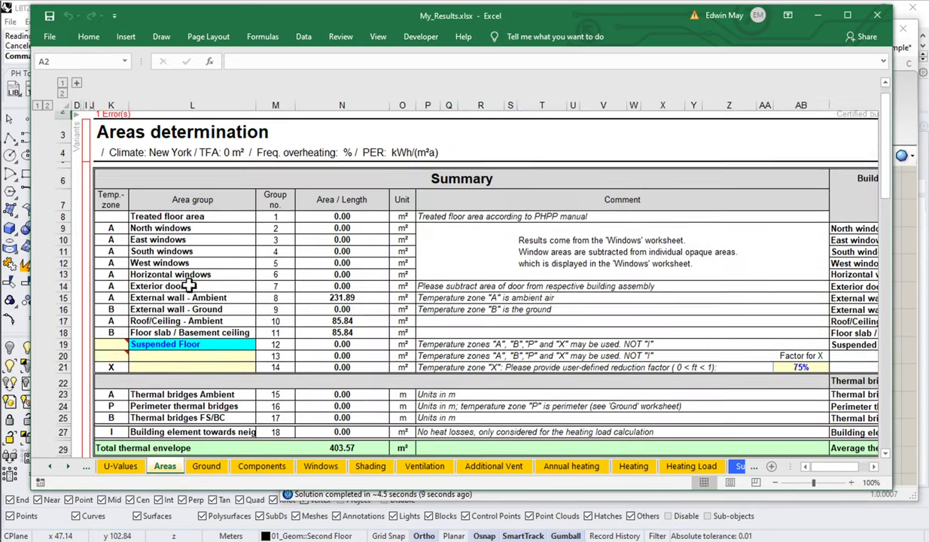
{"action": "scroll", "coordinate": [188, 285], "scroll_direction": "down", "scroll_amount": 9}
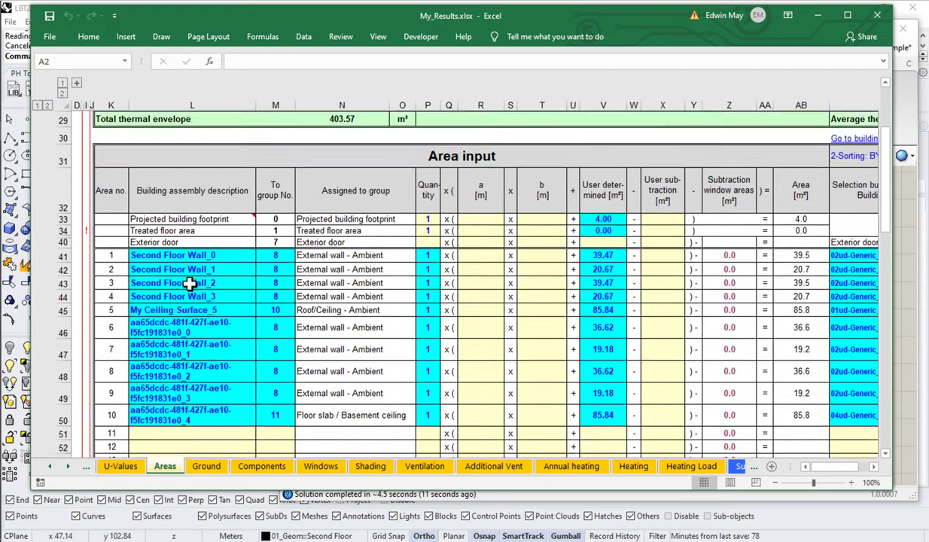
{"action": "scroll", "coordinate": [188, 283], "scroll_direction": "down", "scroll_amount": 1}
{"action": "scroll", "coordinate": [259, 287], "scroll_direction": "up", "scroll_amount": 2, "text": "ctrl"}
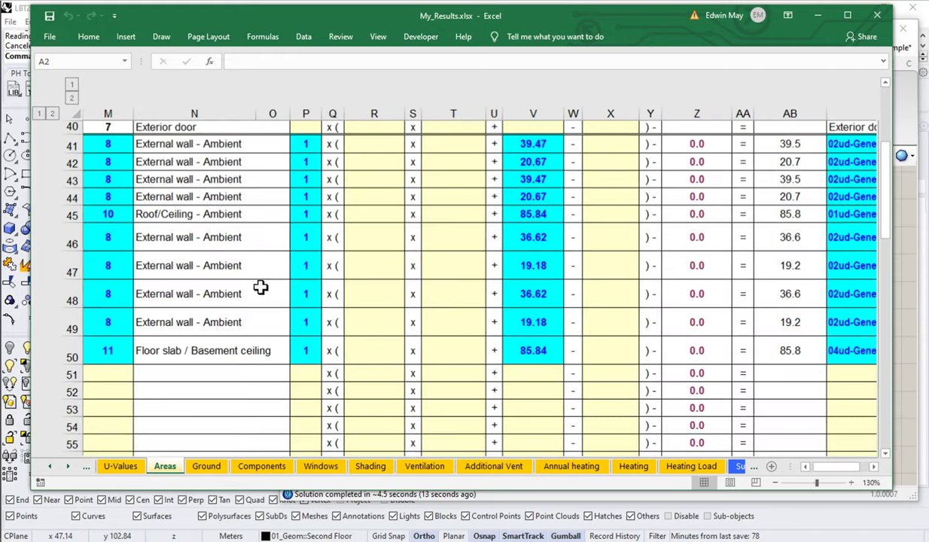
{"action": "left_click_drag", "start_coordinate": [847, 468], "coordinate": [831, 474]}
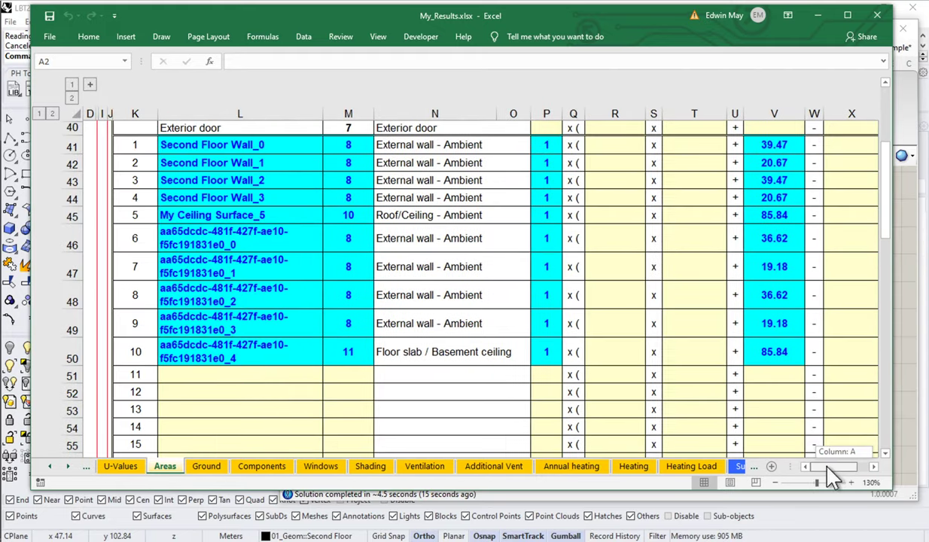
Compare the second floor wall and ceiling descriptions in the Area input table with the first floor surface descriptions
{"action": "scroll", "coordinate": [404, 297], "scroll_direction": "up", "scroll_amount": 3}
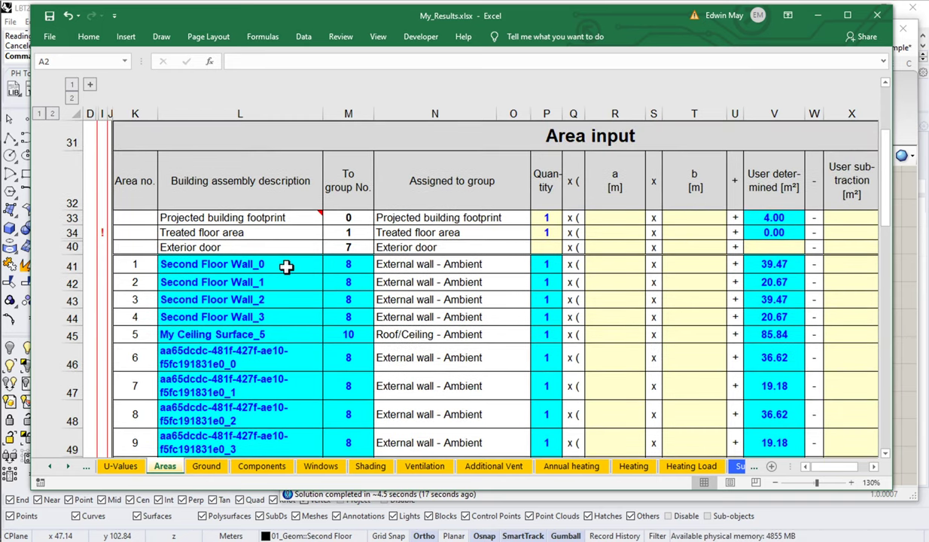
{"action": "left_click", "coordinate": [258, 265]}
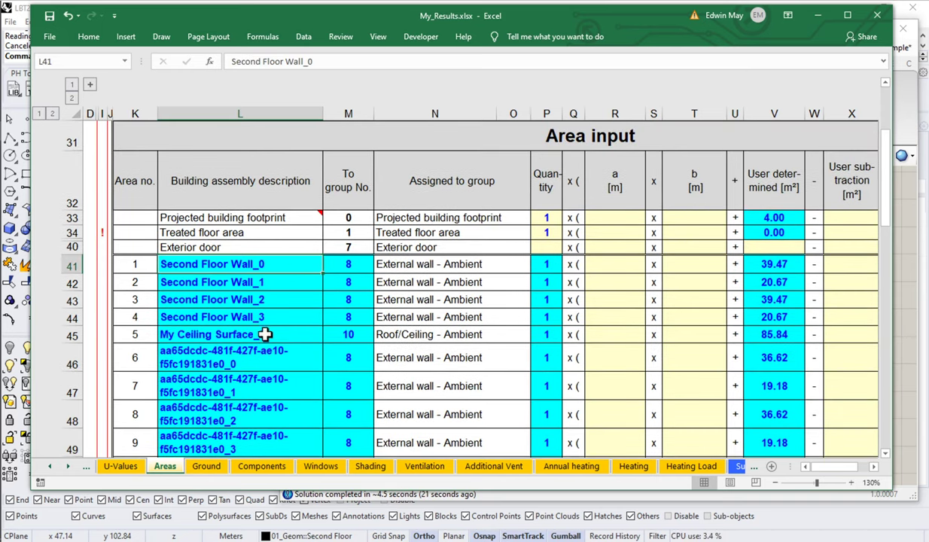
{"action": "left_click", "coordinate": [211, 338]}
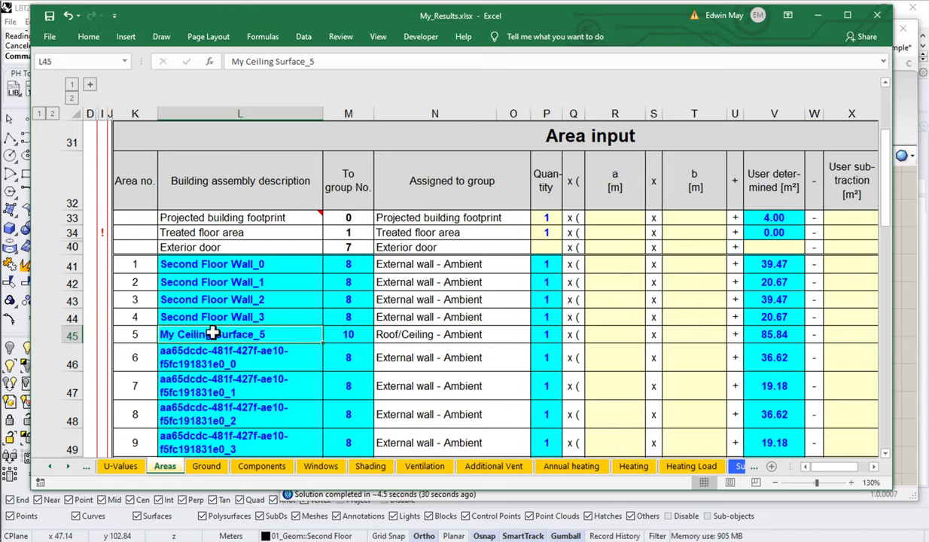
{"action": "scroll", "coordinate": [214, 333], "scroll_direction": "down", "scroll_amount": 1}
{"action": "left_click_drag", "start_coordinate": [220, 251], "coordinate": [227, 365]}
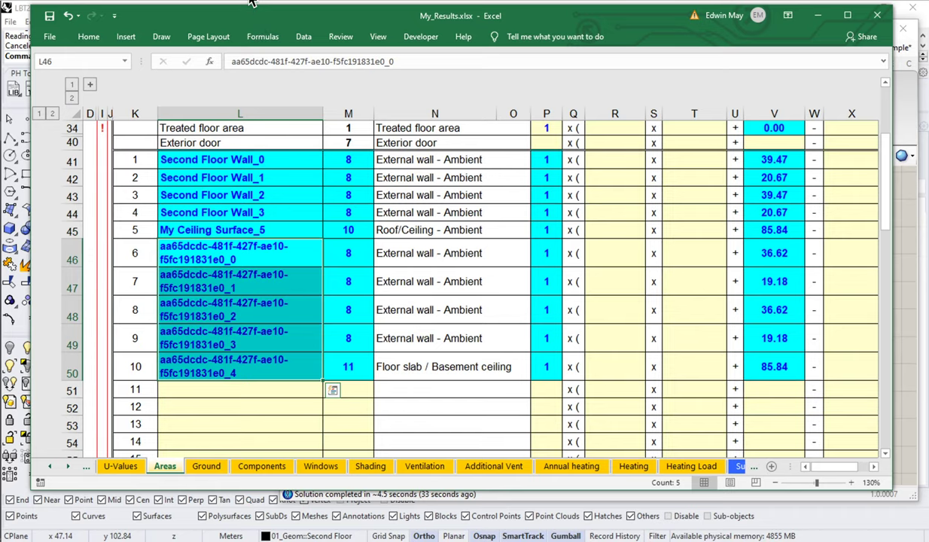
Return to Grasshopper and compare the second floor's Get Surface Params wiring with the first floor's direct Brep-to-Face connection
{"action": "left_click", "coordinate": [903, 197]}
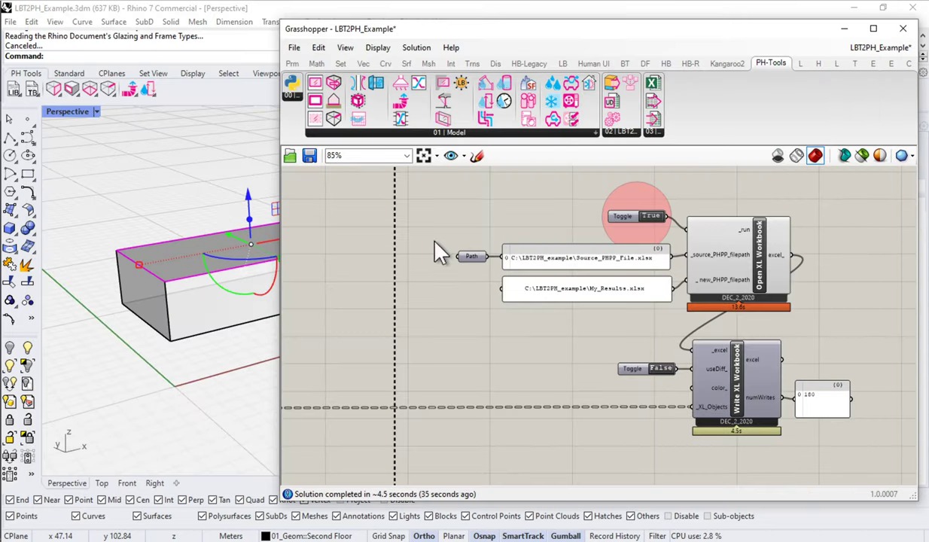
{"action": "right_click_drag", "start_coordinate": [434, 242], "coordinate": [695, 278]}
{"action": "scroll", "coordinate": [697, 250], "scroll_direction": "down", "scroll_amount": 2}
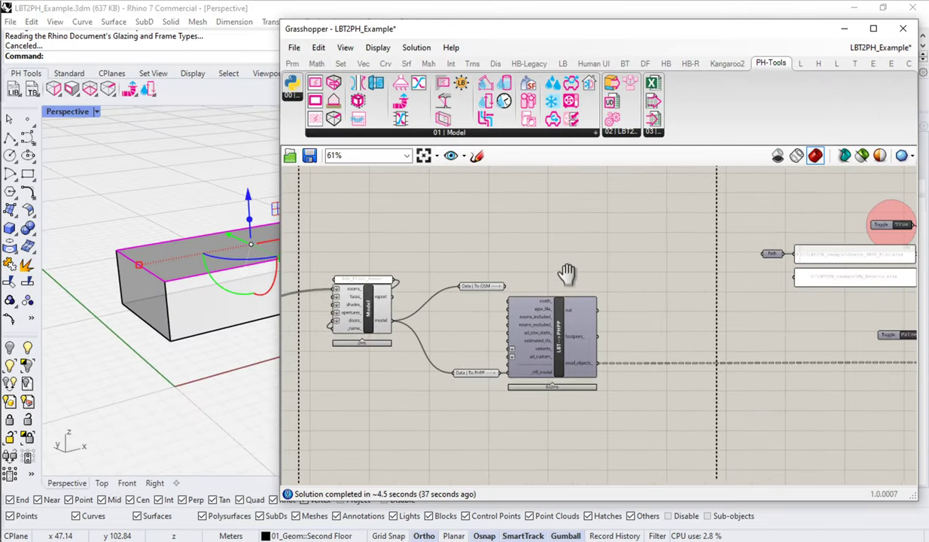
{"action": "right_click_drag", "start_coordinate": [567, 274], "coordinate": [602, 289]}
{"action": "scroll", "coordinate": [435, 371], "scroll_direction": "up", "scroll_amount": 2}
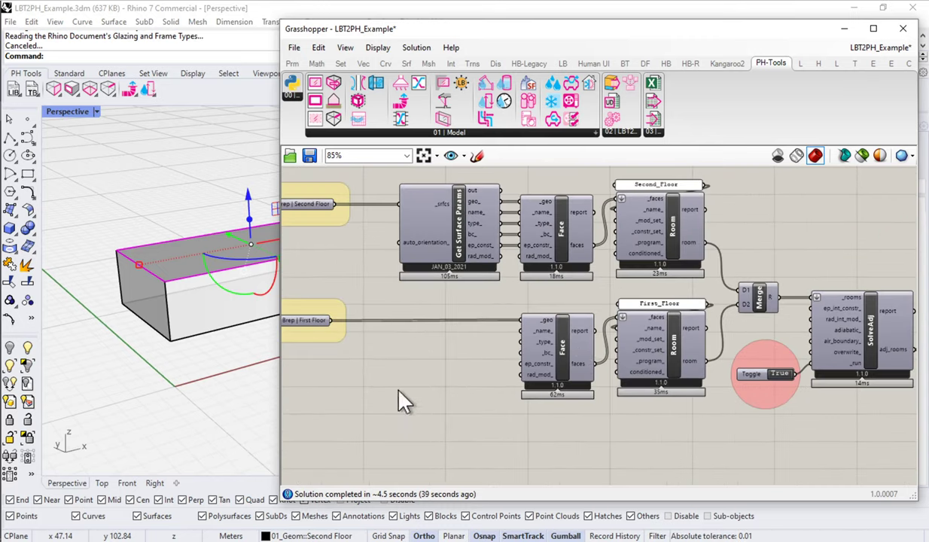
{"action": "right_click_drag", "start_coordinate": [497, 357], "coordinate": [574, 378]}
{"action": "scroll", "coordinate": [602, 260], "scroll_direction": "up", "scroll_amount": 2}
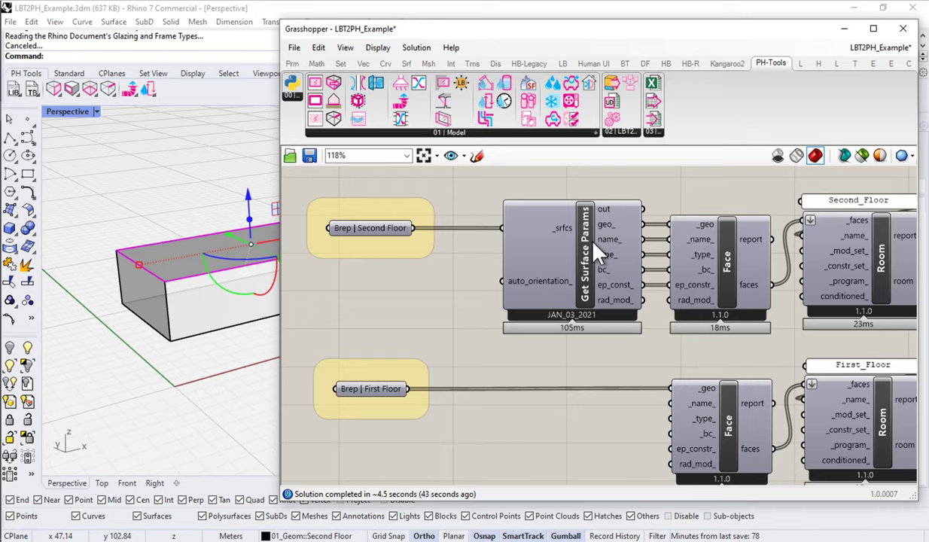
Switch to Excel and examine the group numbers and building assembly descriptions in the Area input table
{"action": "mouse_move", "coordinate": [4, 41]}
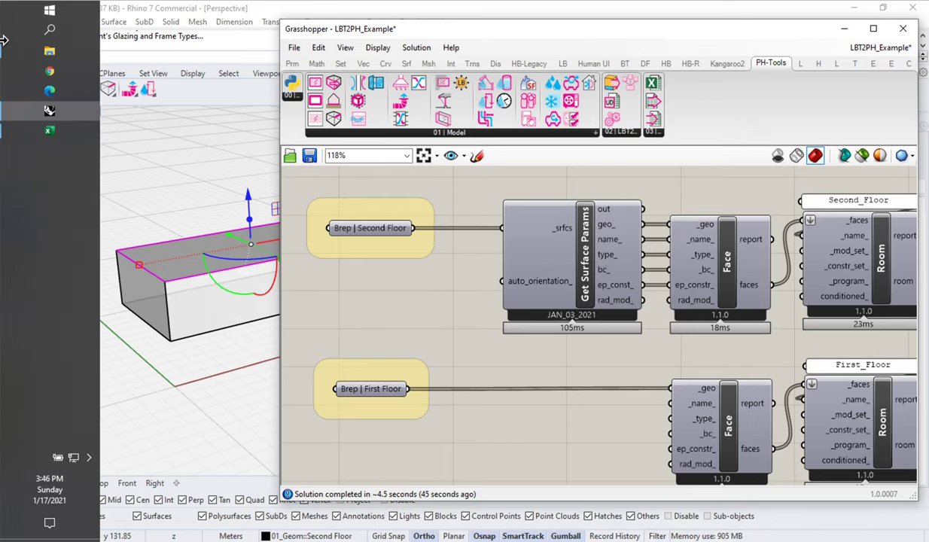
{"action": "left_click", "coordinate": [51, 130]}
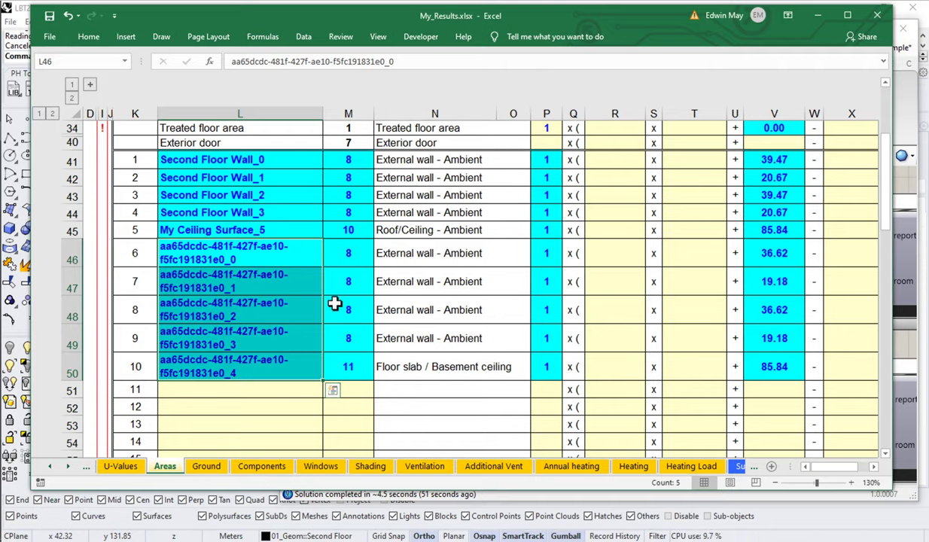
{"action": "scroll", "coordinate": [334, 303], "scroll_direction": "up", "scroll_amount": 2}
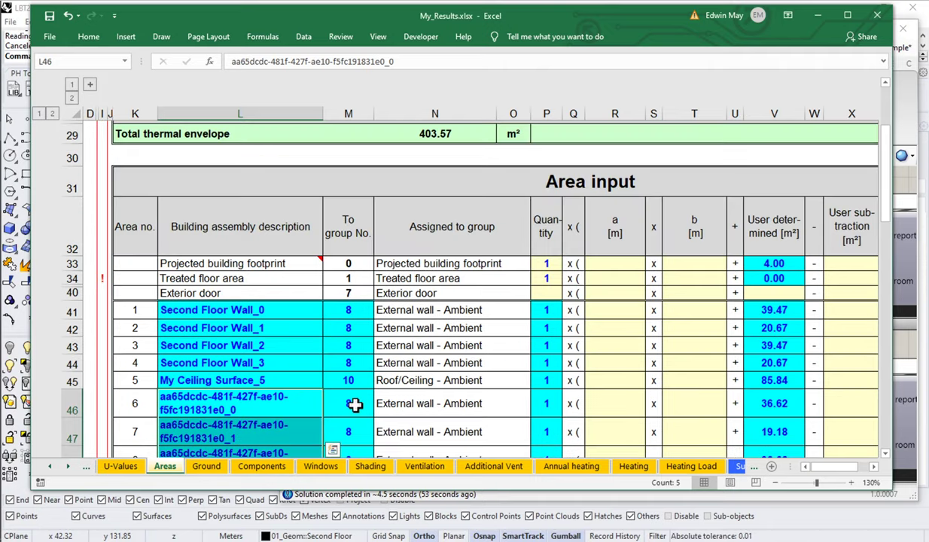
{"action": "left_click_drag", "start_coordinate": [355, 405], "coordinate": [357, 311]}
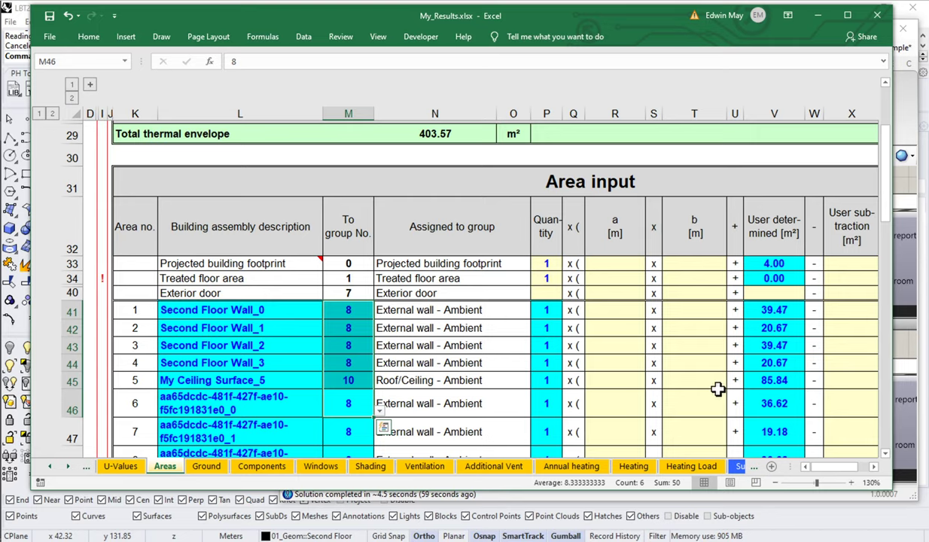
{"action": "scroll", "coordinate": [717, 388], "scroll_direction": "down", "scroll_amount": 4}
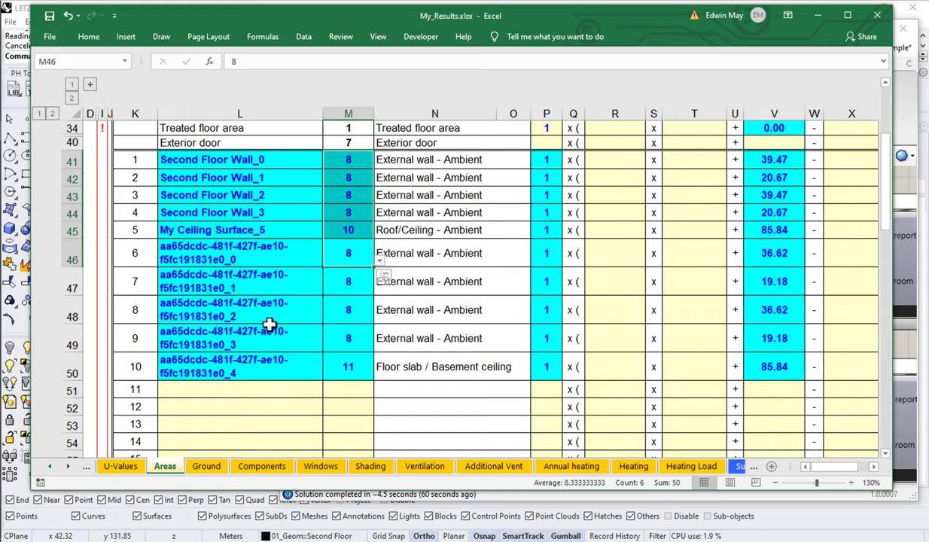
{"action": "left_click_drag", "start_coordinate": [232, 230], "coordinate": [238, 160]}
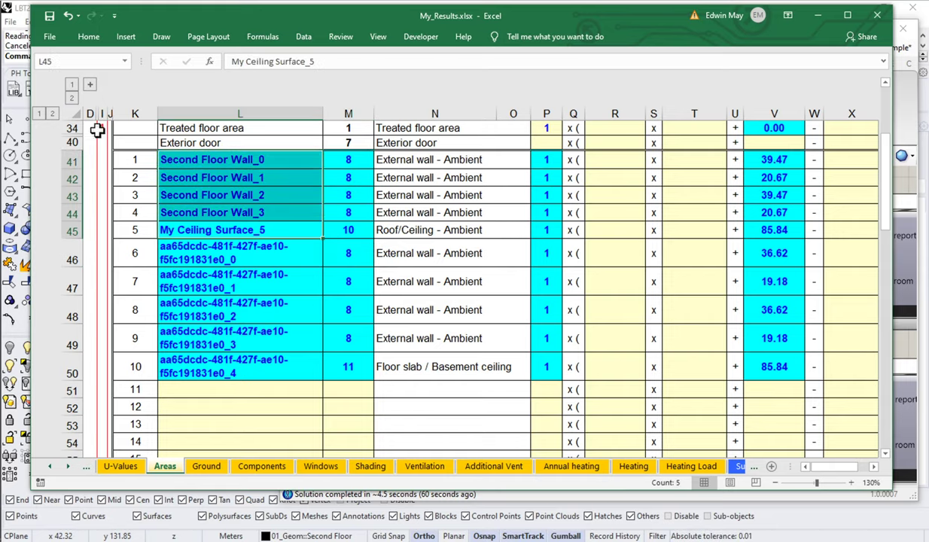
Narrow the Excel window to uncover the Rhino model and select the ceiling surface's description in cell L45
{"action": "left_click_drag", "start_coordinate": [30, 142], "coordinate": [299, 142]}
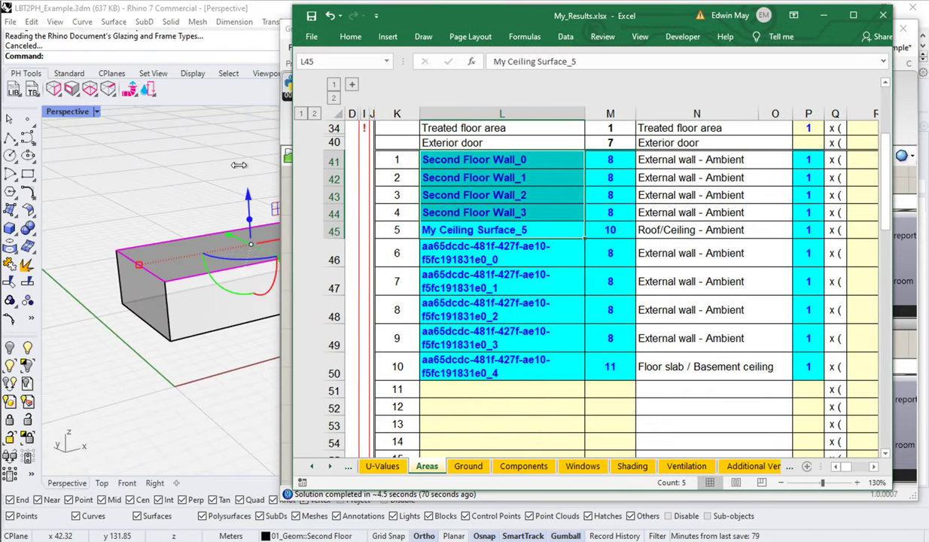
{"action": "left_click", "coordinate": [452, 229]}
Switch to Rhino and set the second floor top surface's Surface Name to "A different Name" with the PH Tools surface parameters
{"action": "left_click", "coordinate": [234, 194]}
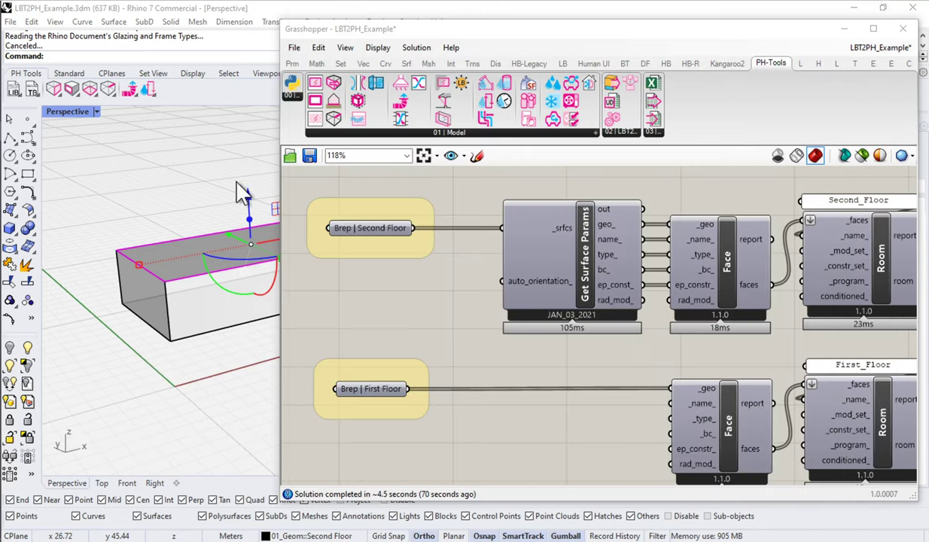
{"action": "left_click", "coordinate": [206, 255], "text": "ctrl+shift"}
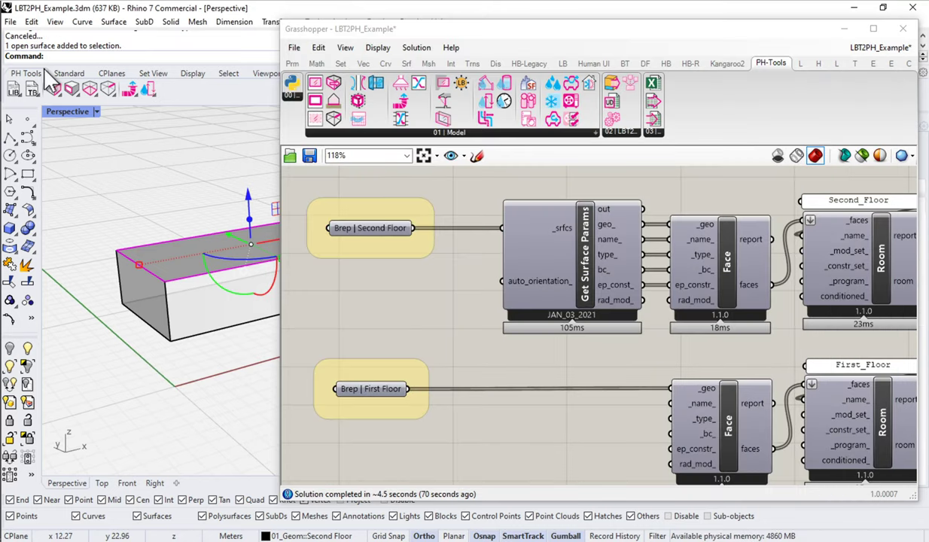
{"action": "left_click", "coordinate": [54, 89]}
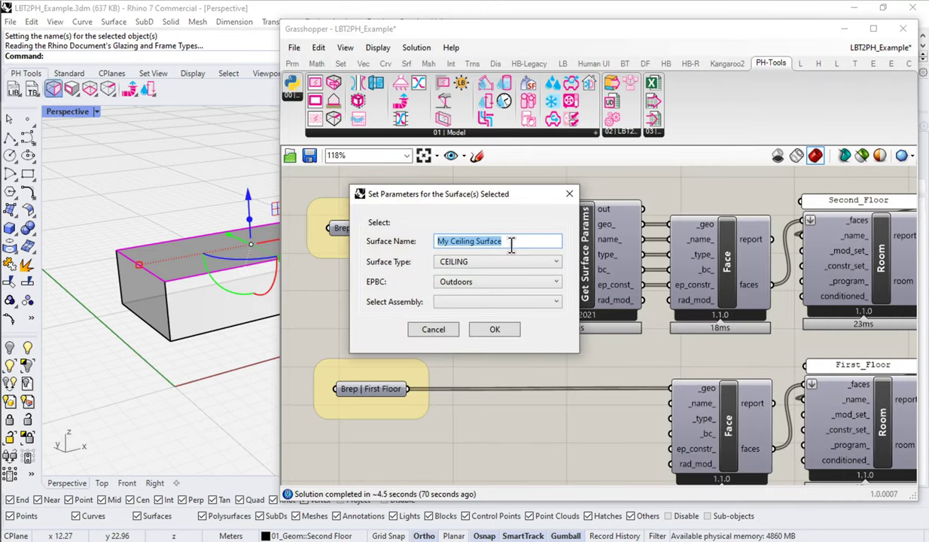
{"action": "left_click", "coordinate": [506, 241]}
{"action": "left_click_drag", "start_coordinate": [485, 236], "coordinate": [407, 226]}
{"action": "type", "text": "A"}
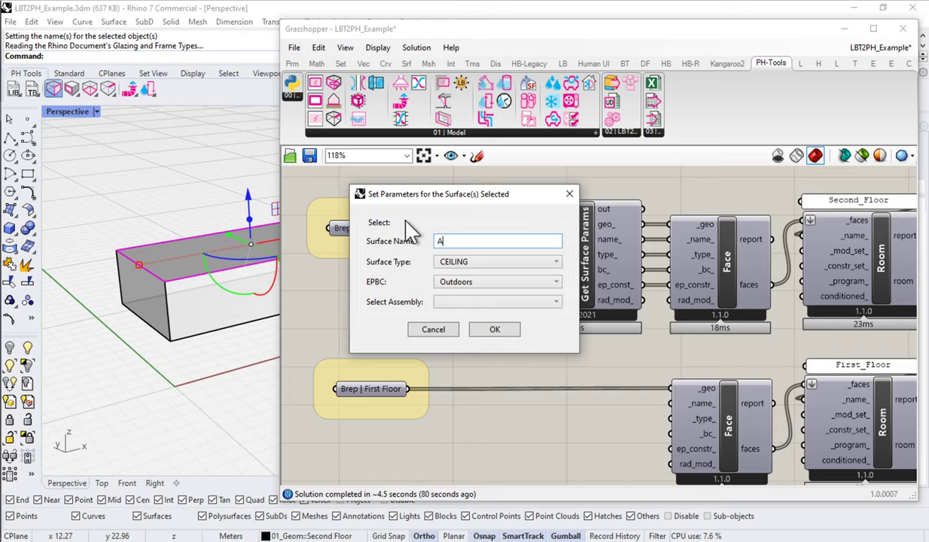
{"action": "type", "text": " different Name"}
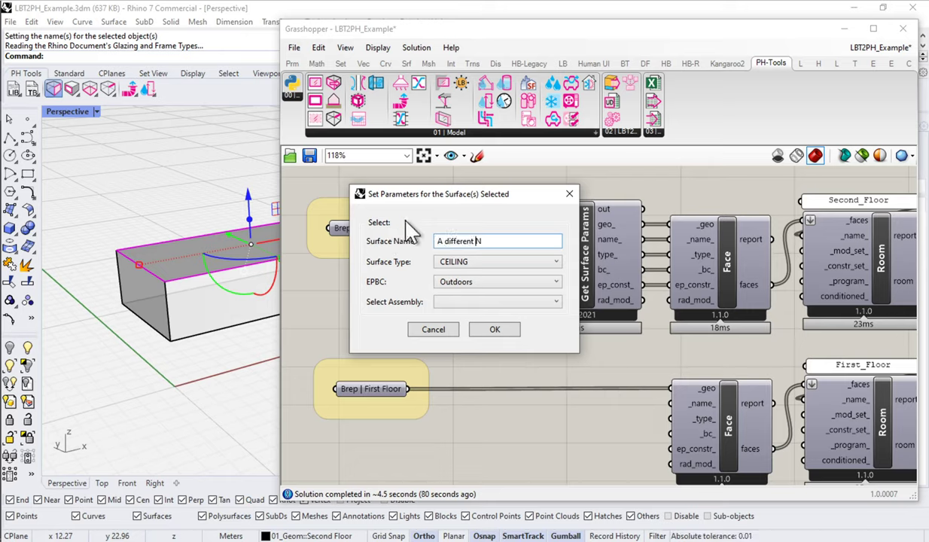
{"action": "left_click", "coordinate": [504, 334]}
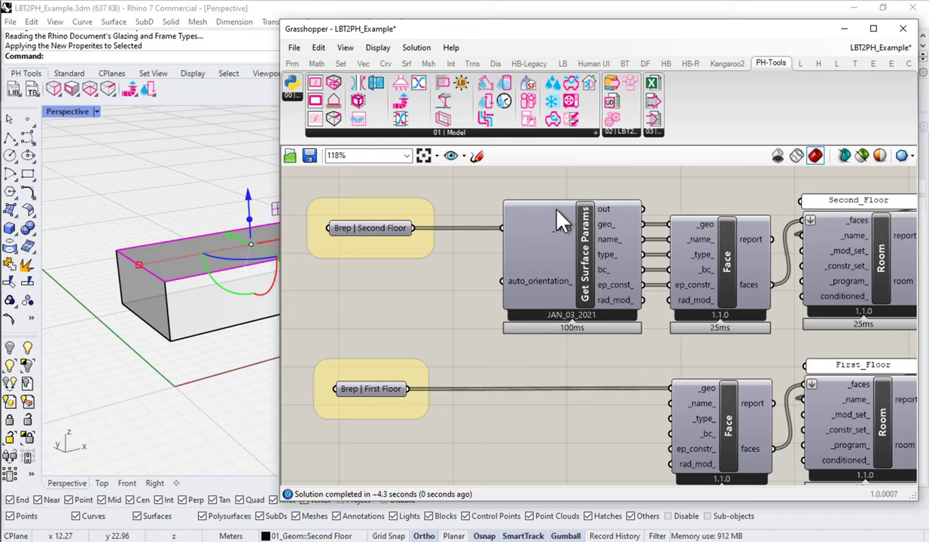
Switch to Excel and check the ceiling surface's description in cell L45 of the Areas worksheet
{"action": "mouse_move", "coordinate": [34, 60]}
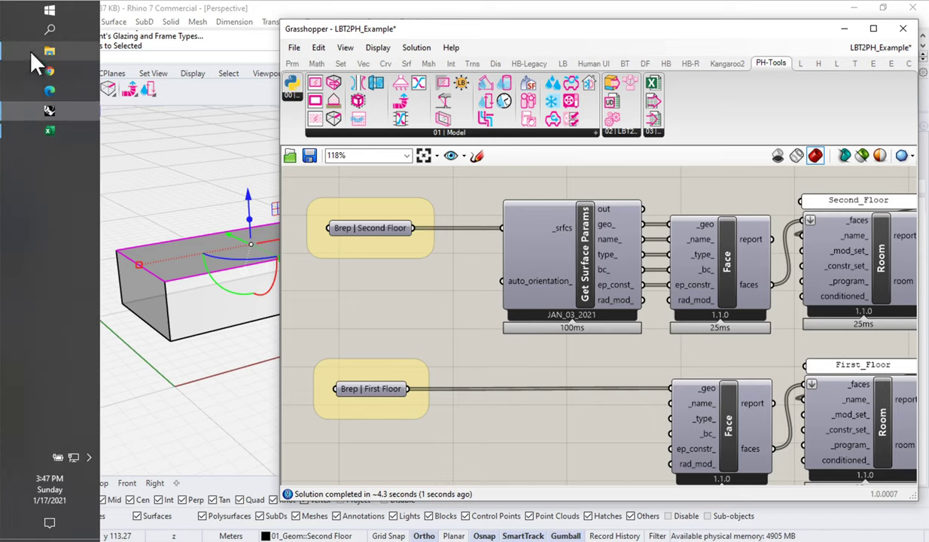
{"action": "left_click", "coordinate": [49, 123]}
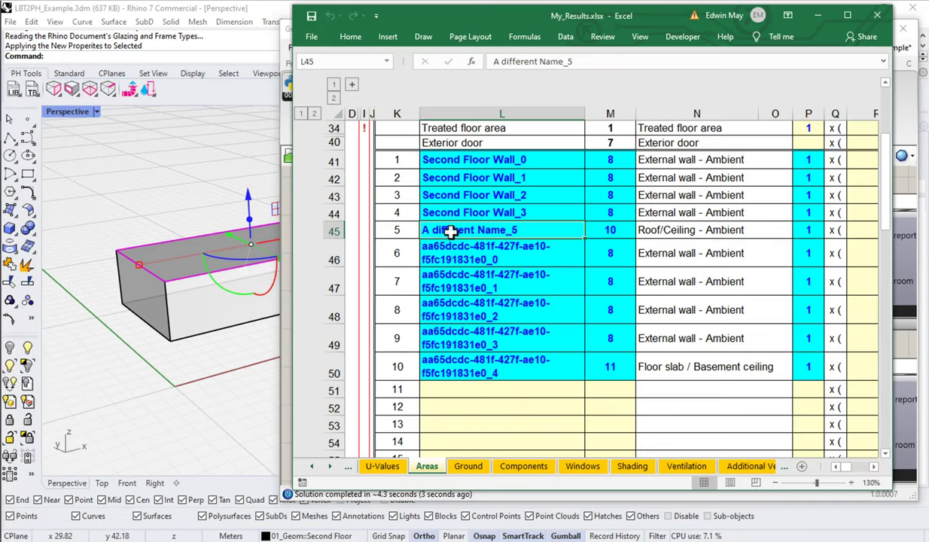